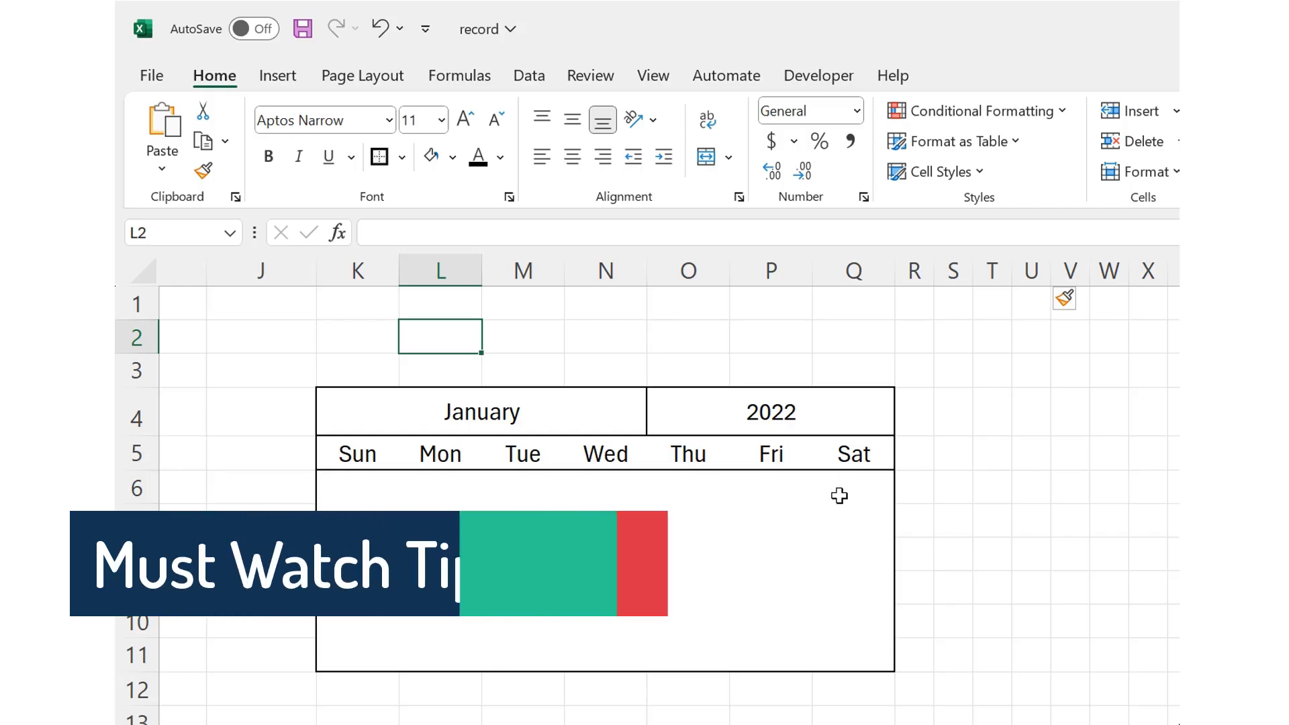
Step: Enter 1 in cell Q6 as the first Saturday of the January 2022 calendar
click(849, 485)
text(1)
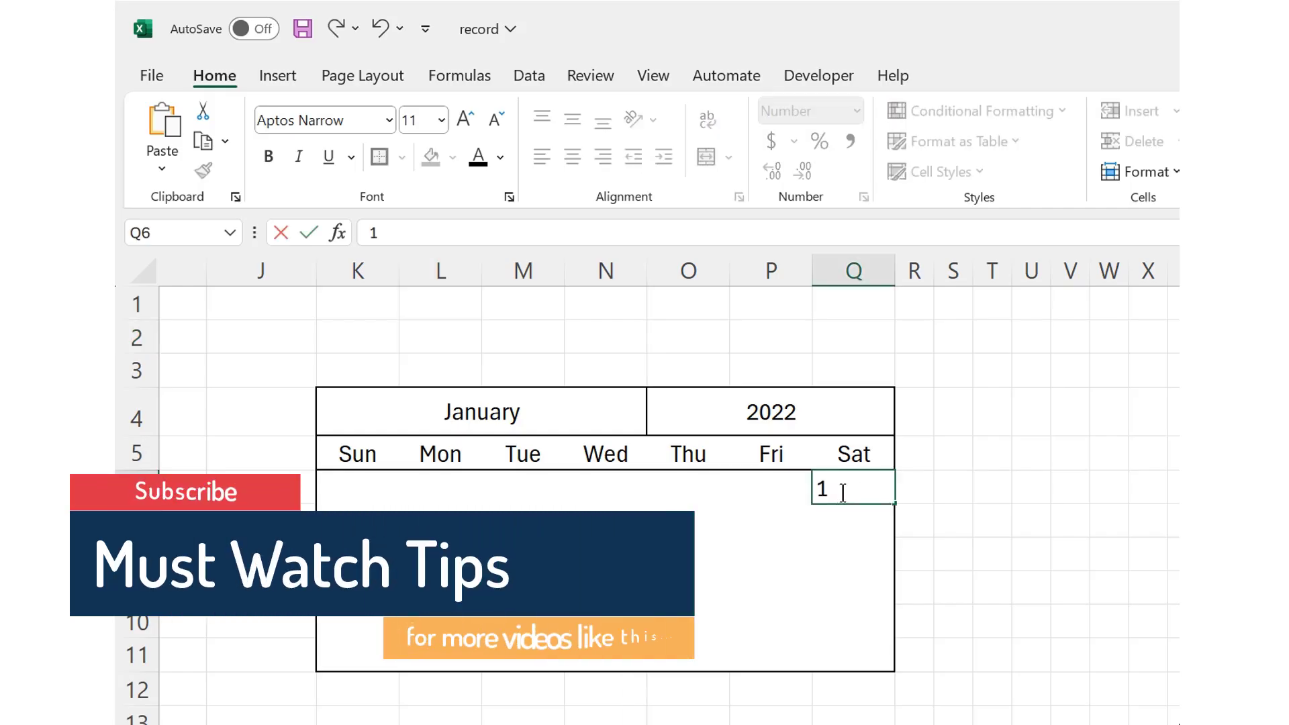
key(Return)
click(842, 492)
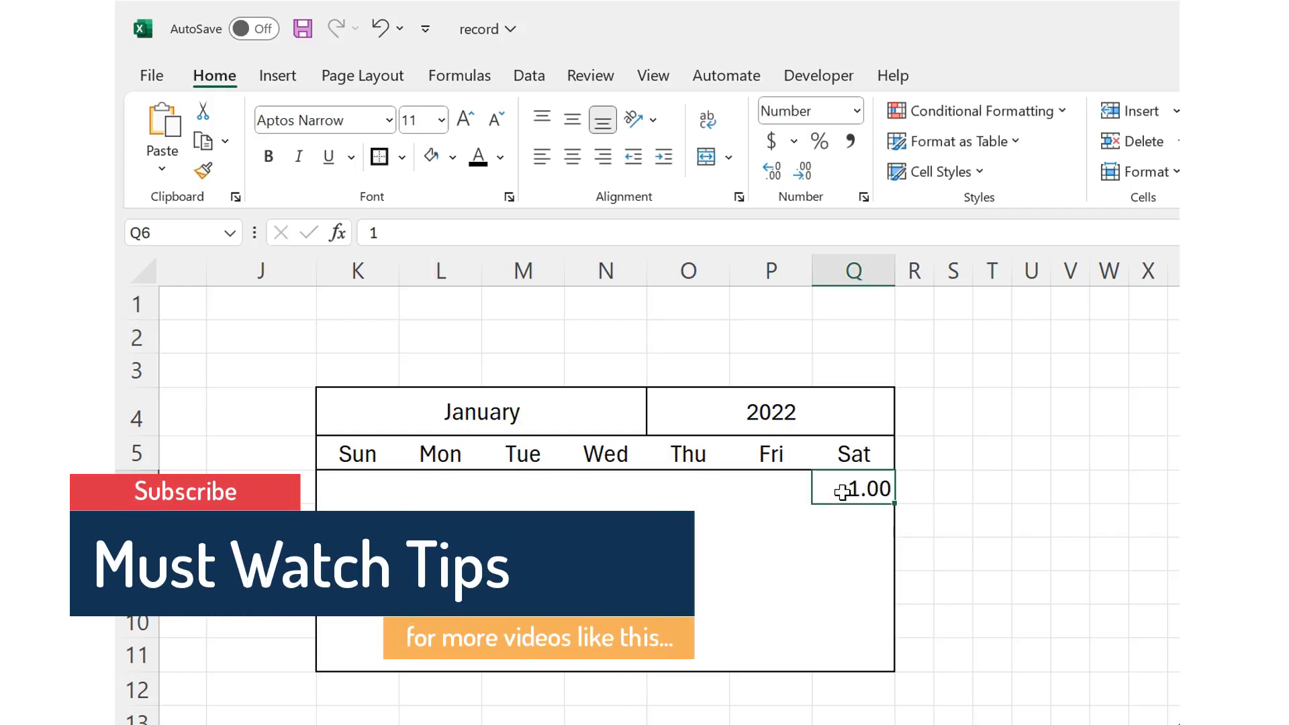
Step: Fill in the second calendar week by hand with the day numbers 2 to 6 in K7 through O7
key(Down)
key(Left)
key(Left)
key(Left)
key(Left)
key(Left)
key(Left)
key(Right)
key(F2)
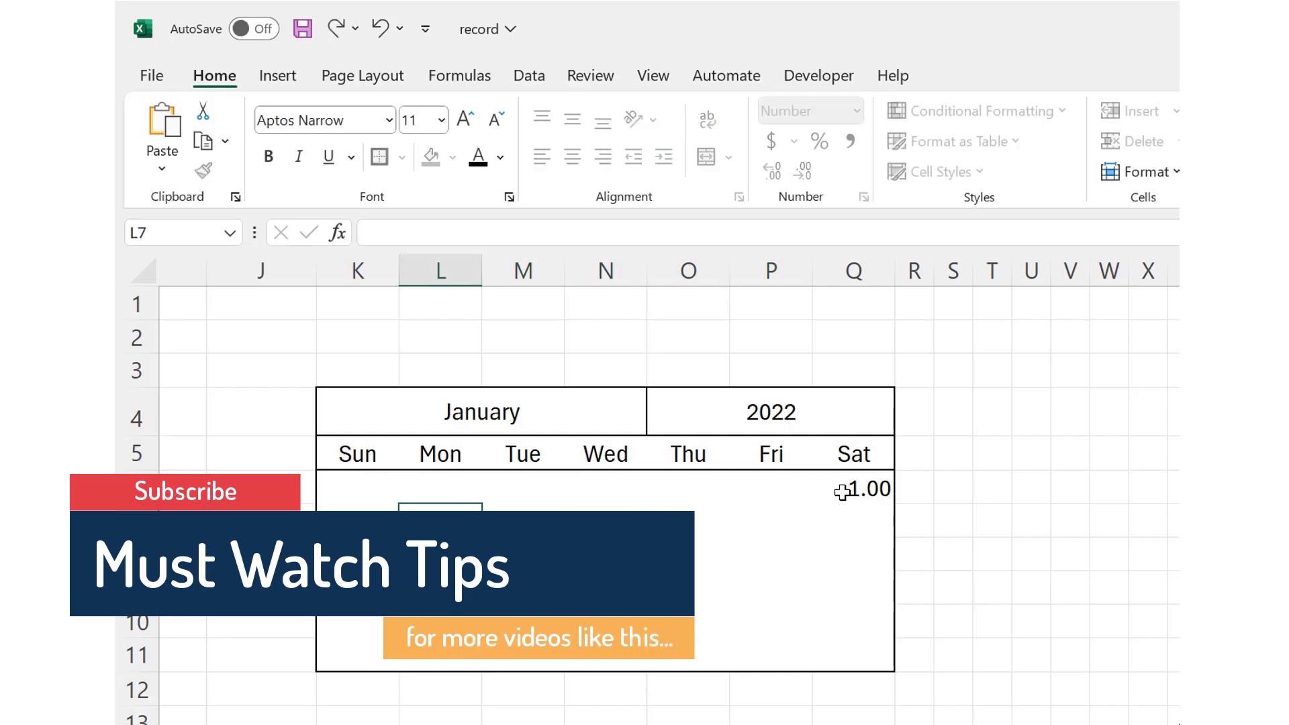
text(3)
key(Tab)
text(4)
key(Tab)
text(5)
key(Tab)
text(6)
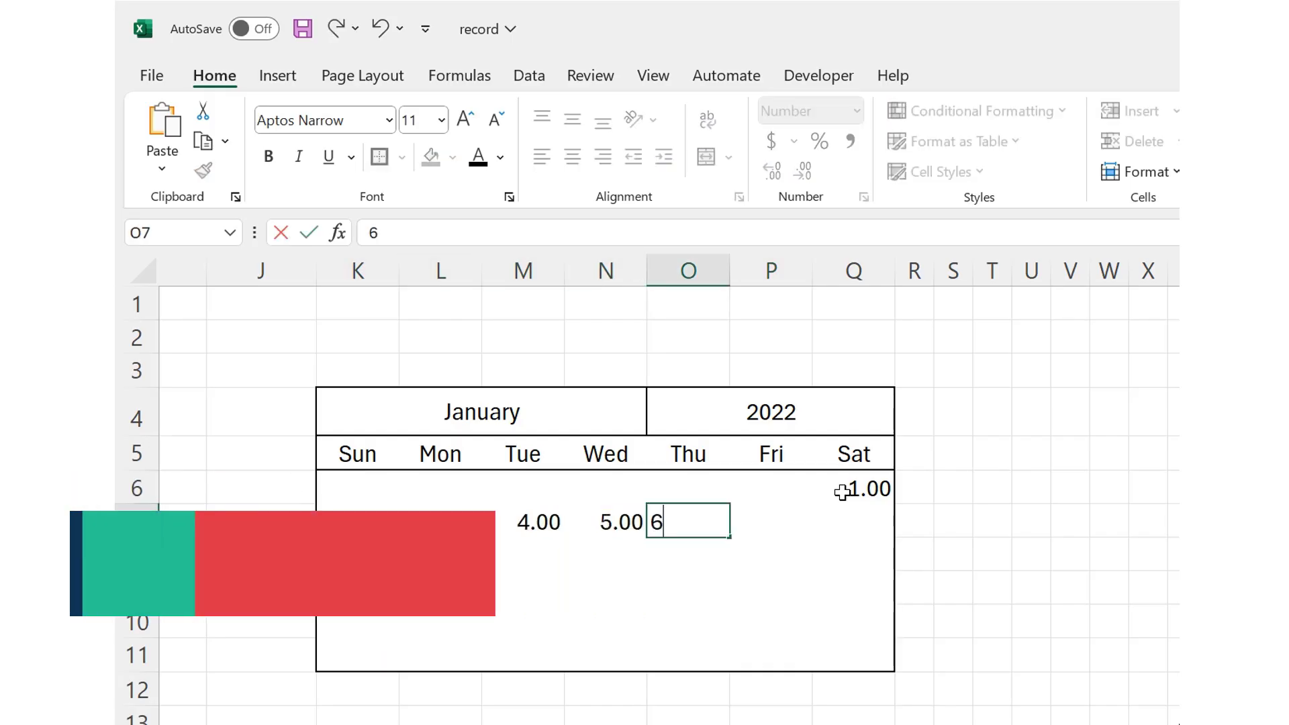
key(Tab)
Step: Remove both decimal places from the numbers in the calendar grid K6:Q11
click(842, 492)
key(Left)
key(Left)
key(Left)
key(Left)
key(Left)
key(Left)
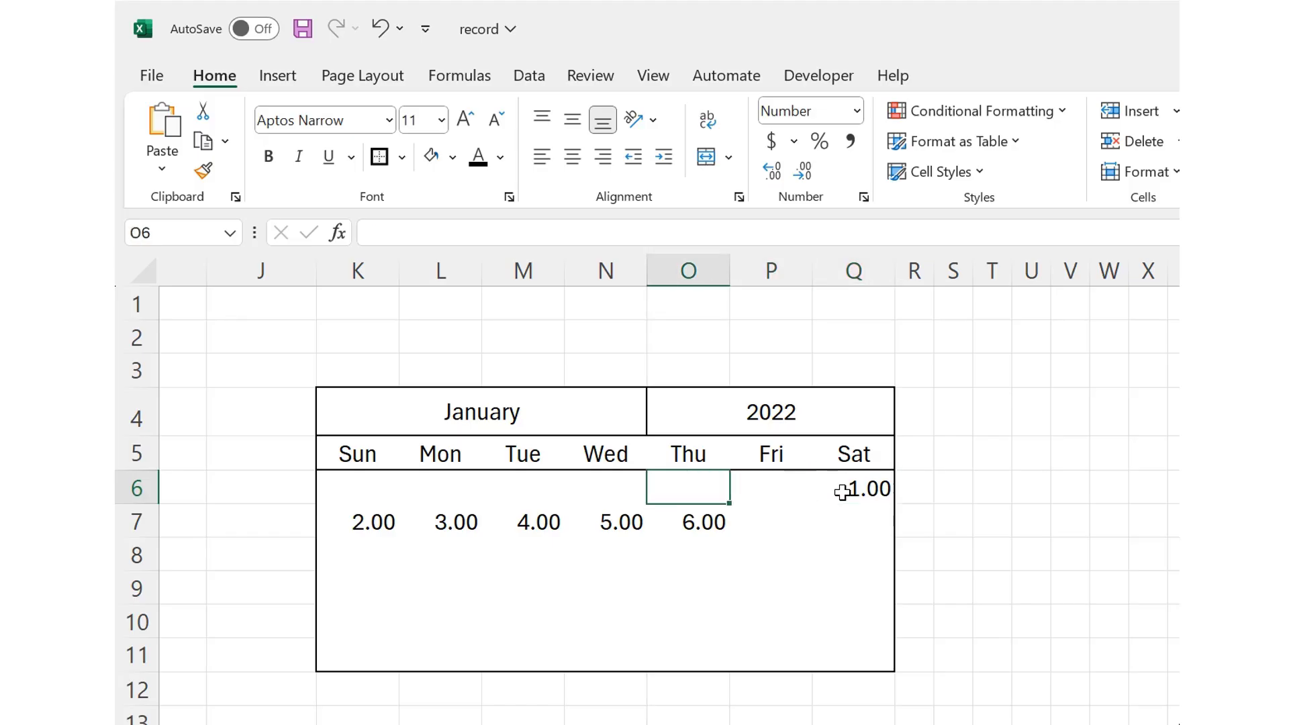
key(shift+Down)
key(shift+Down)
key(shift+Down)
key(shift+Down)
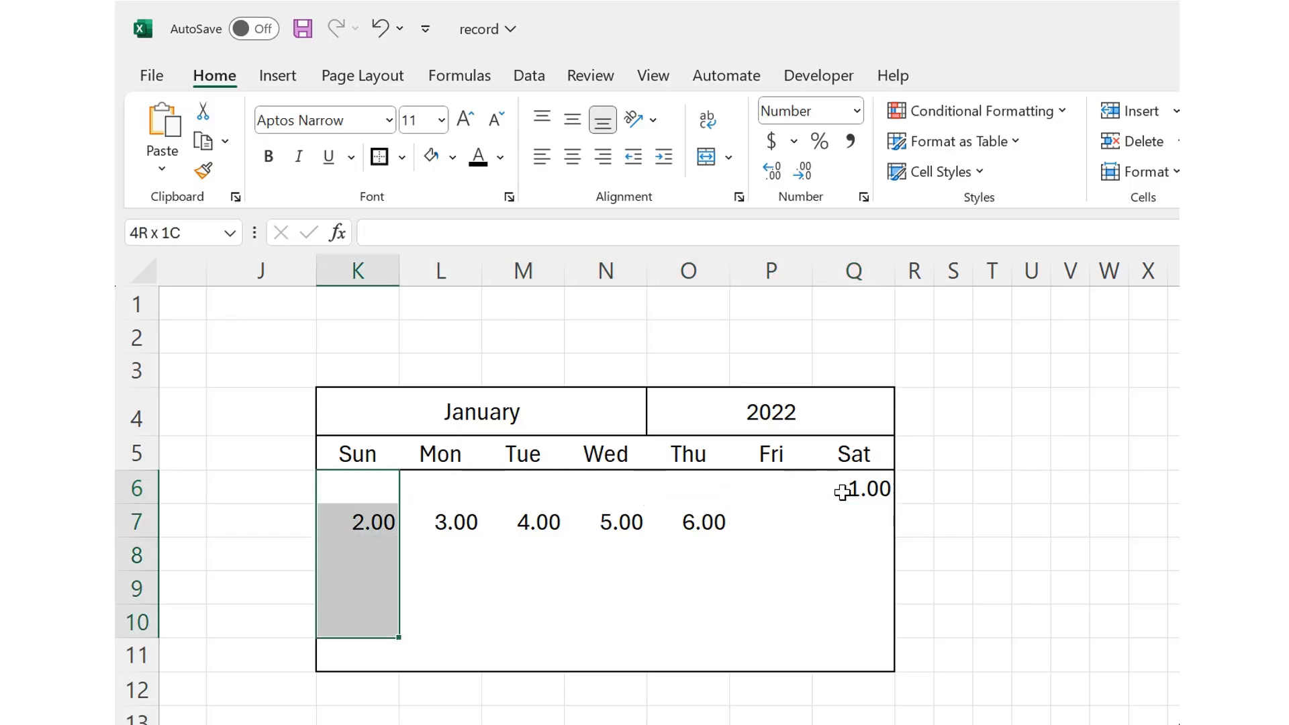
key(shift+Down)
key(shift+Right)
key(shift+Right)
key(shift+Right)
key(shift+Right)
key(shift+Right)
key(shift+Right)
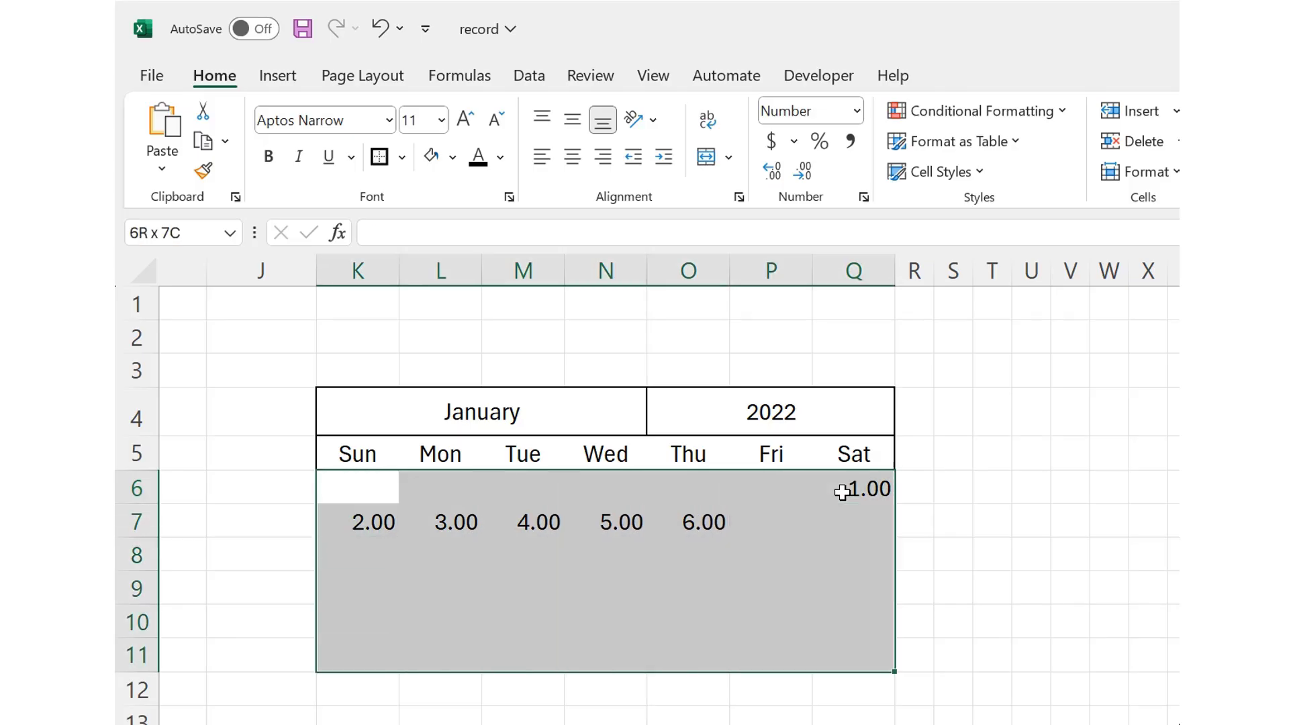
click(804, 172)
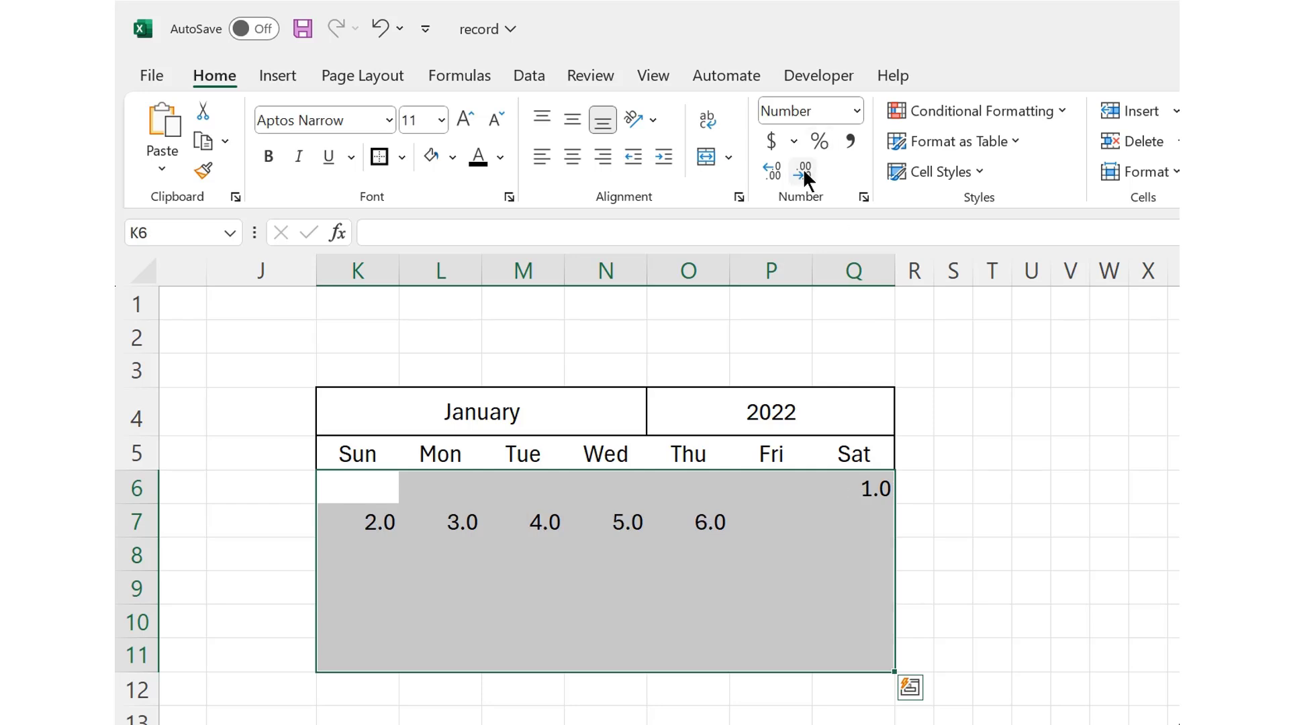
click(803, 172)
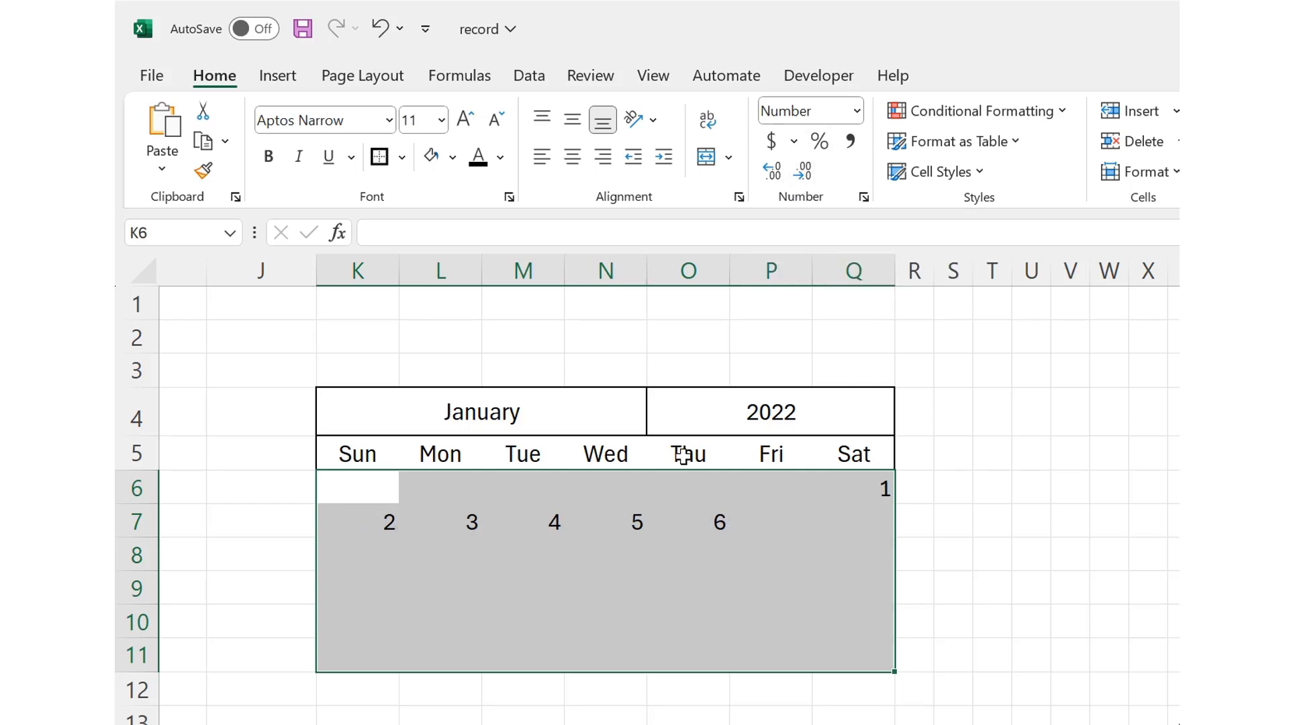
drag(371, 495, 841, 530)
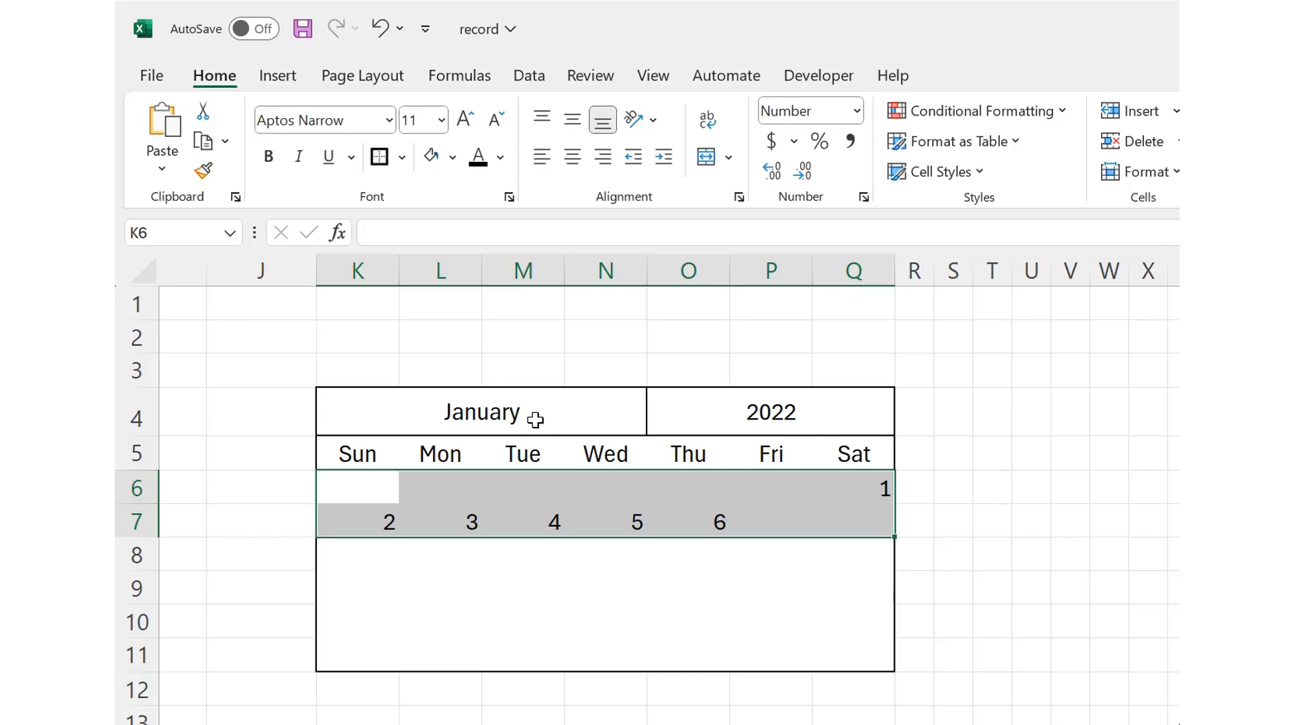
drag(535, 420, 710, 400)
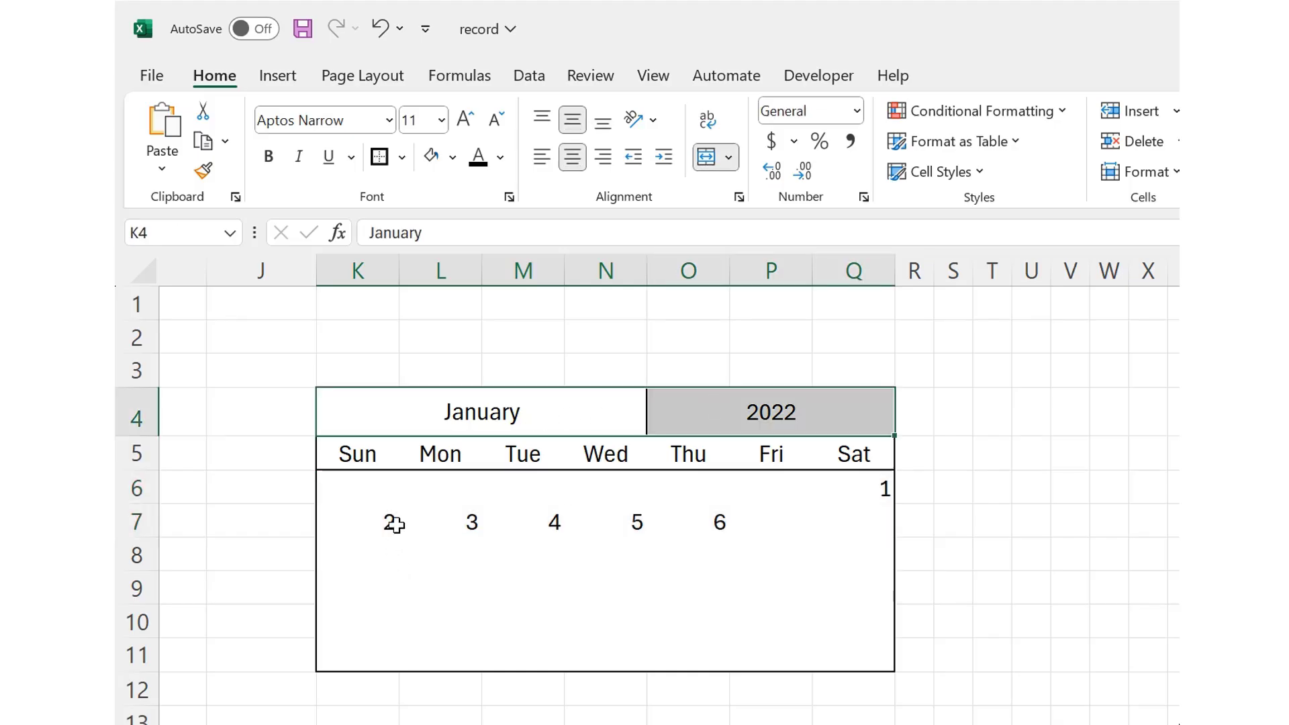
drag(369, 486, 824, 649)
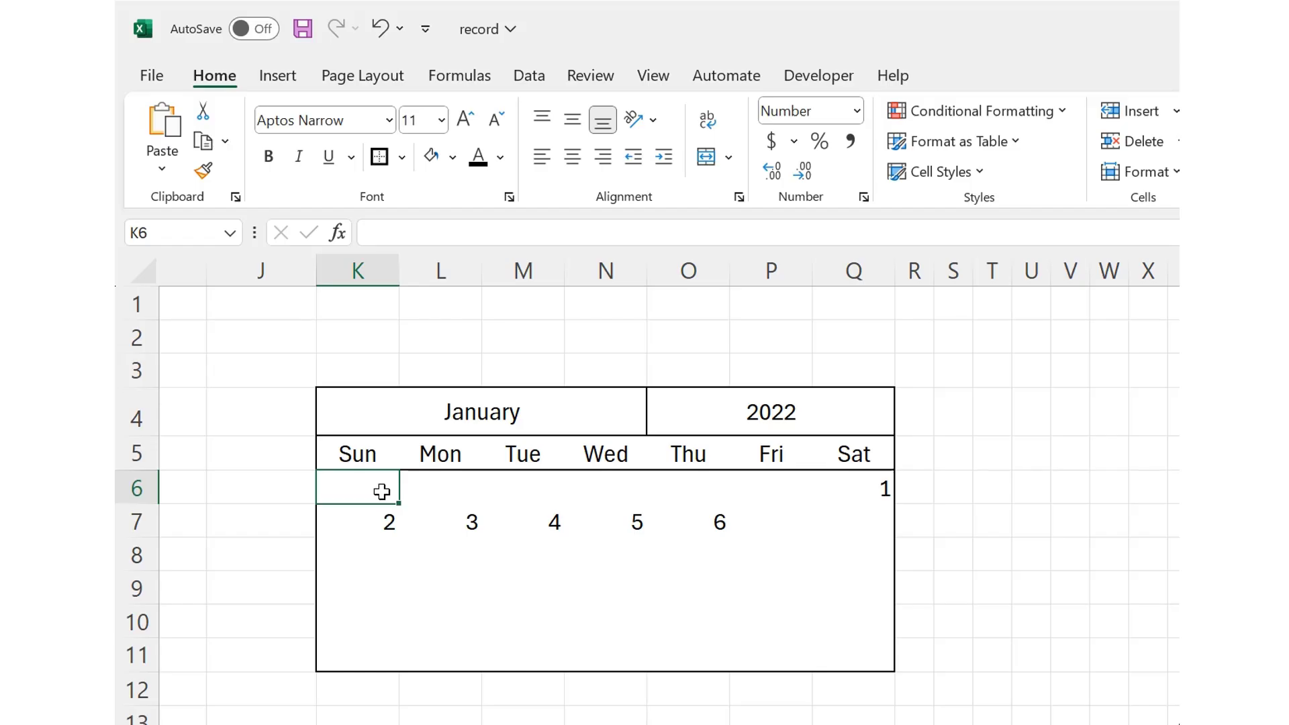
Step: Clear the manually entered day numbers from the calendar grid K6:Q11
drag(382, 493, 860, 653)
key(Delete)
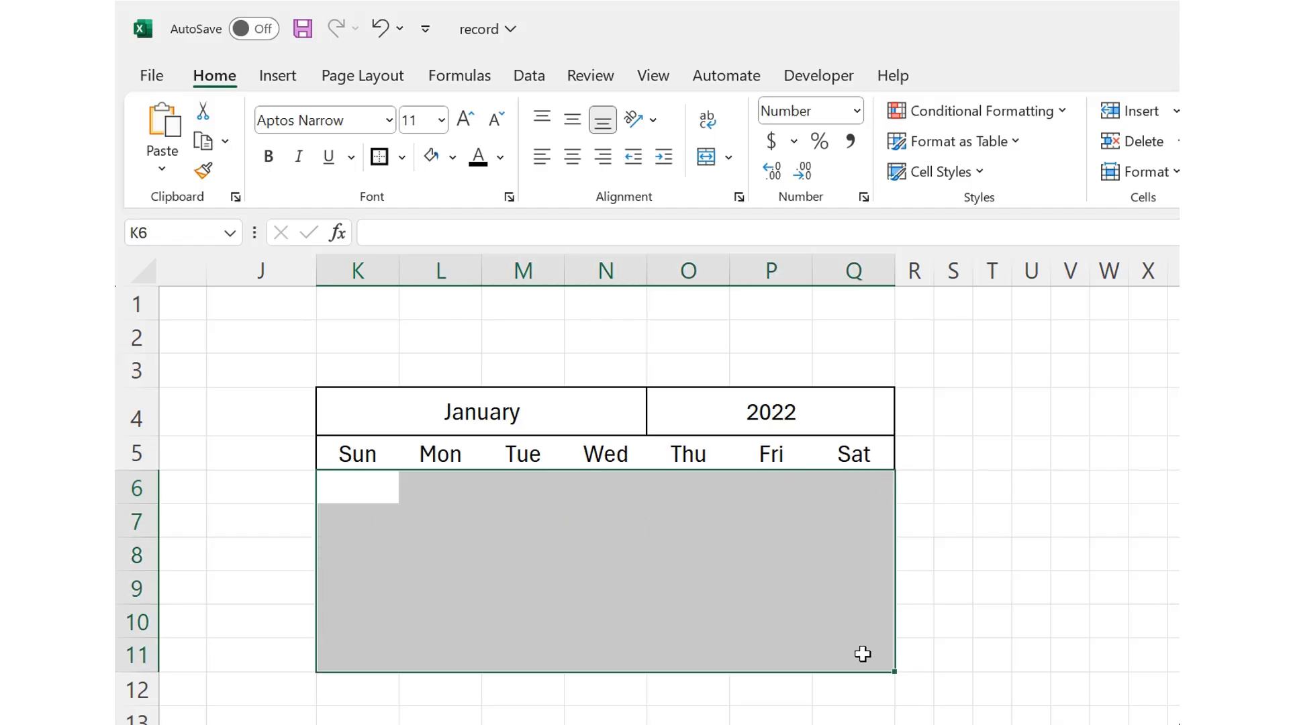
Step: Begin a formula in K6 with SEQUENCE for 6 rows and 7 columns, using DATEVALUE(K4&O4) as the start
click(382, 486)
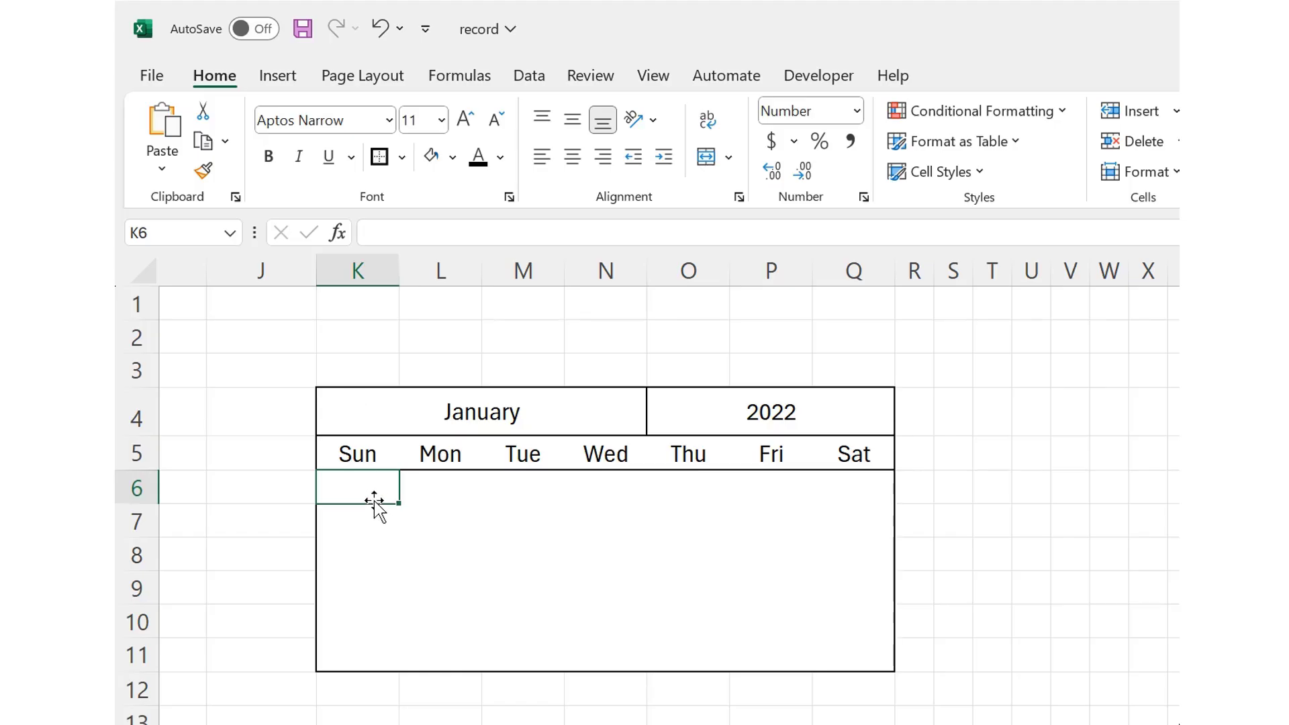
text(=)
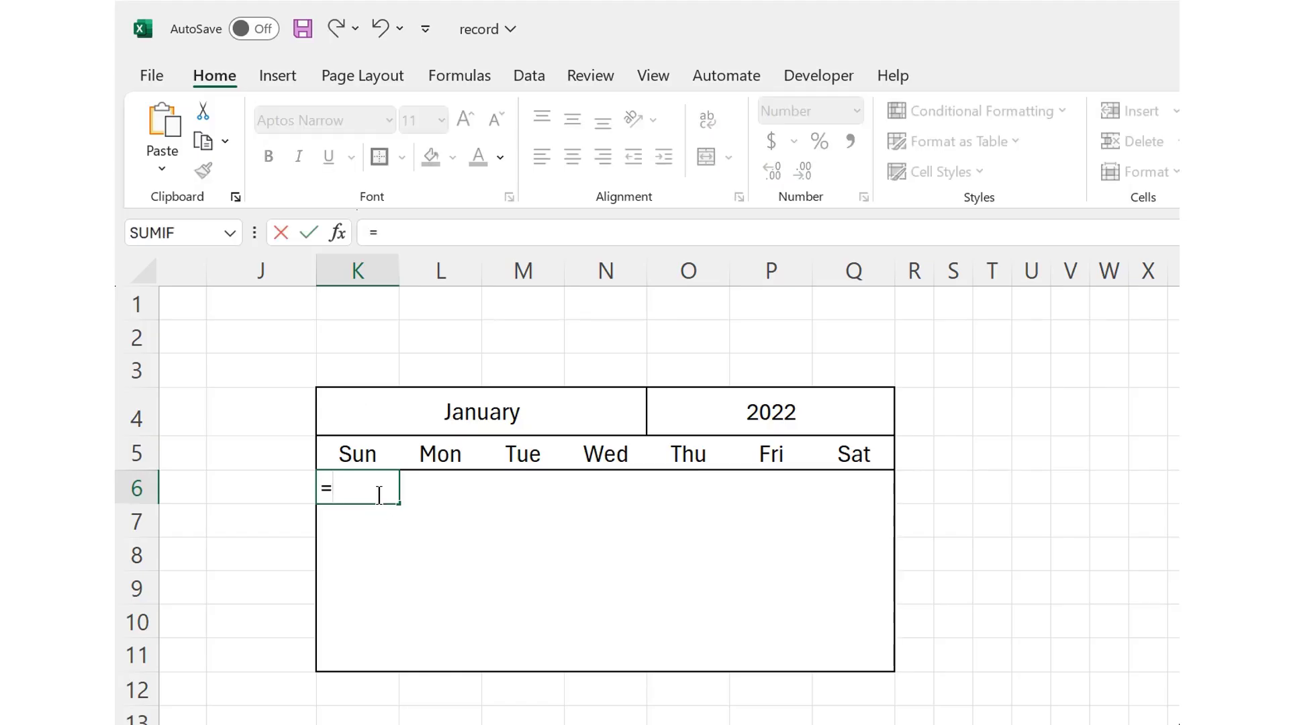
text(seq)
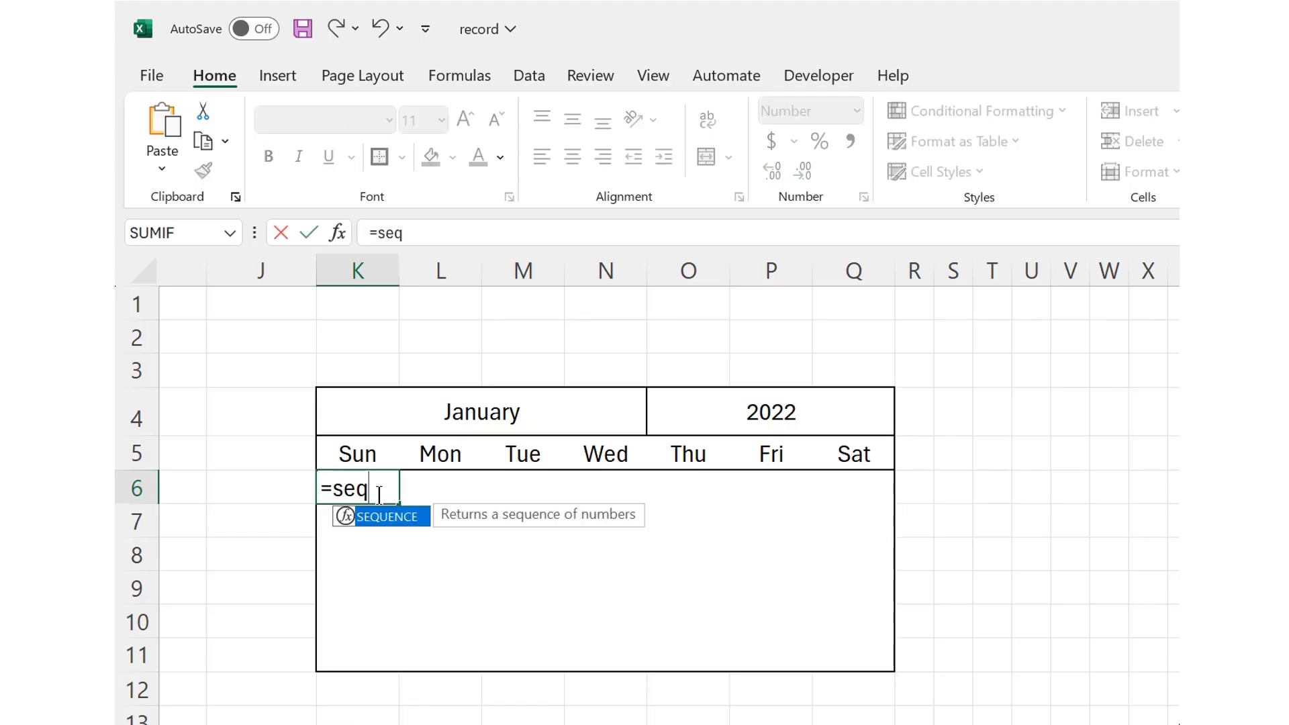
key(Tab)
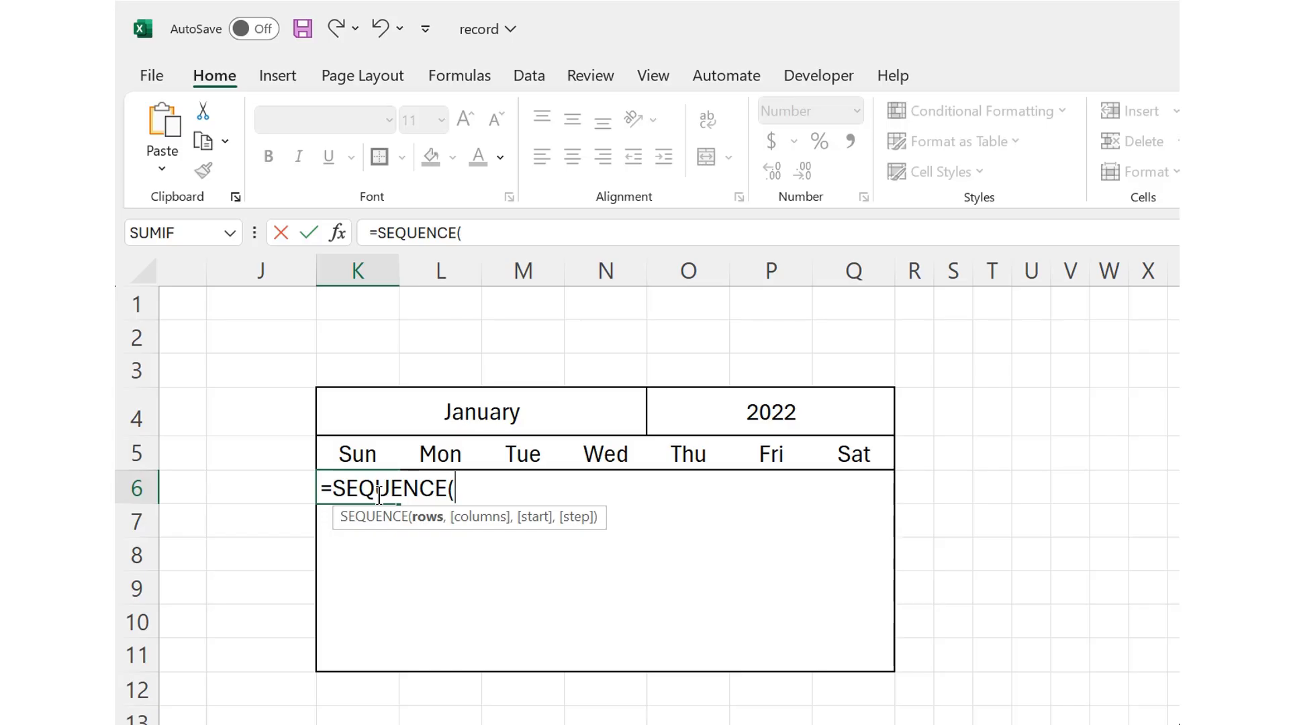
text(6,)
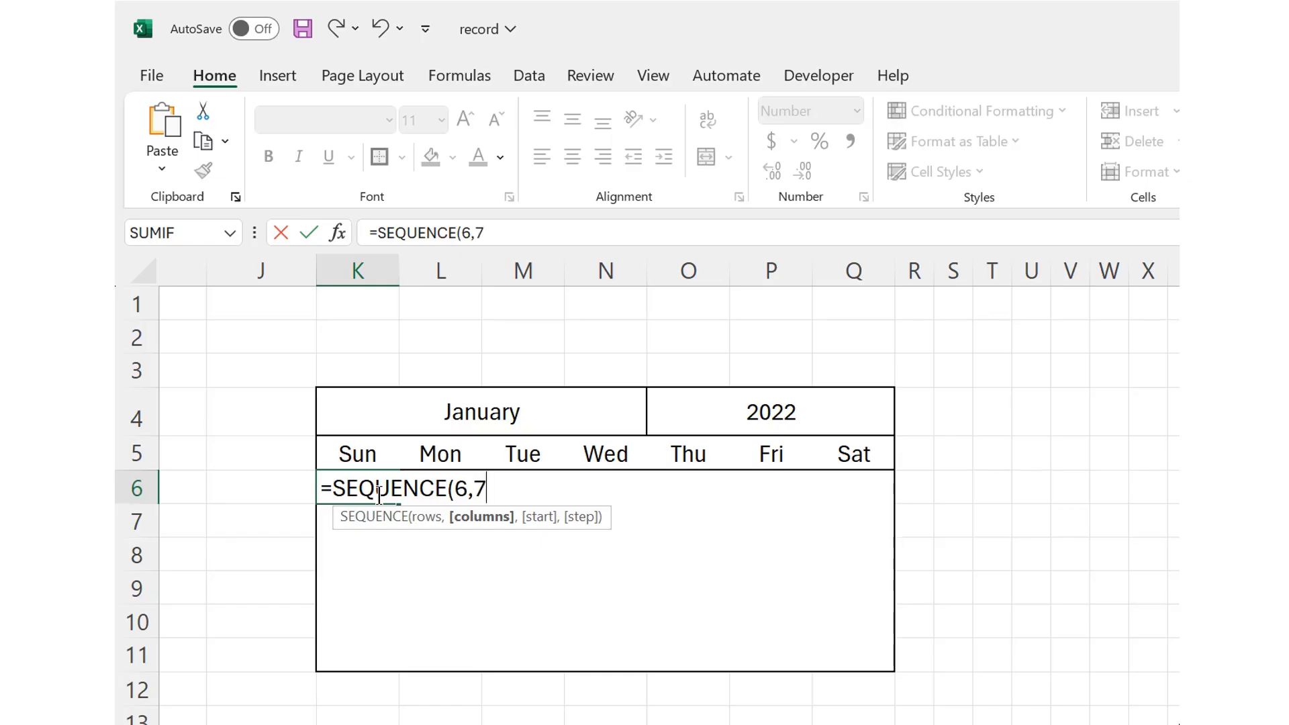
text(7,date)
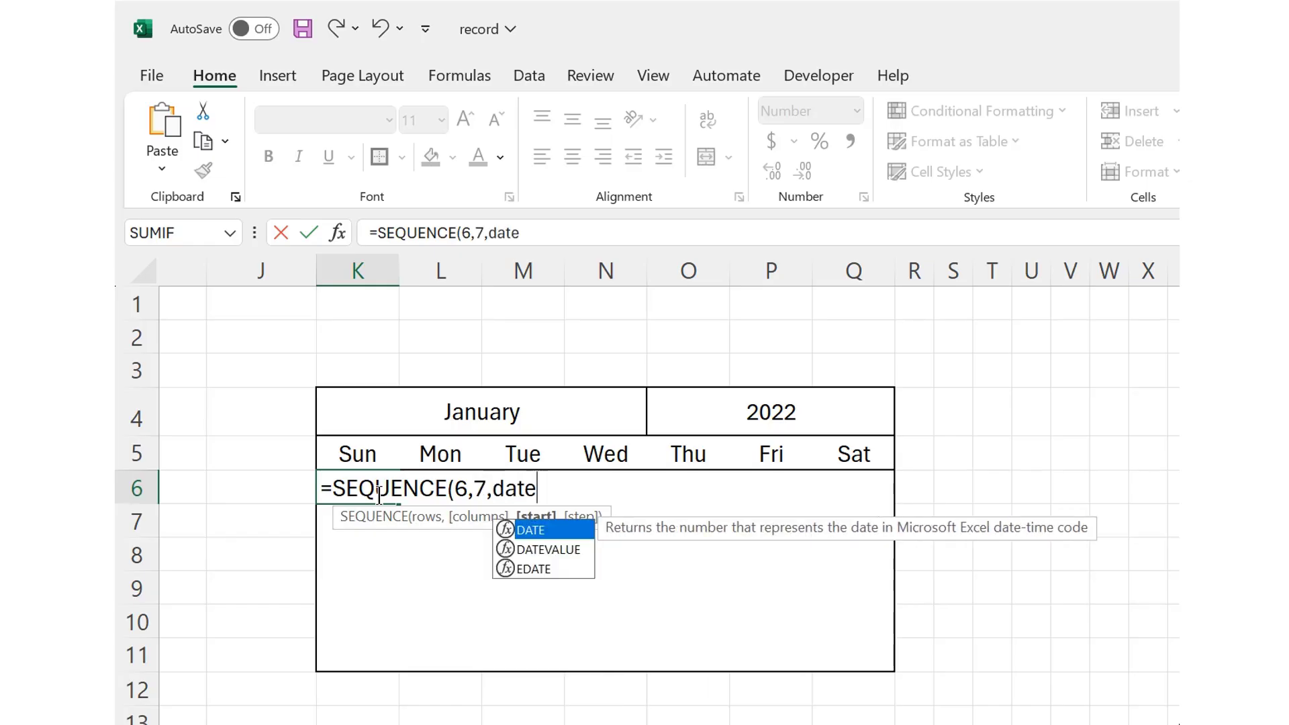
key(Down)
key(Tab)
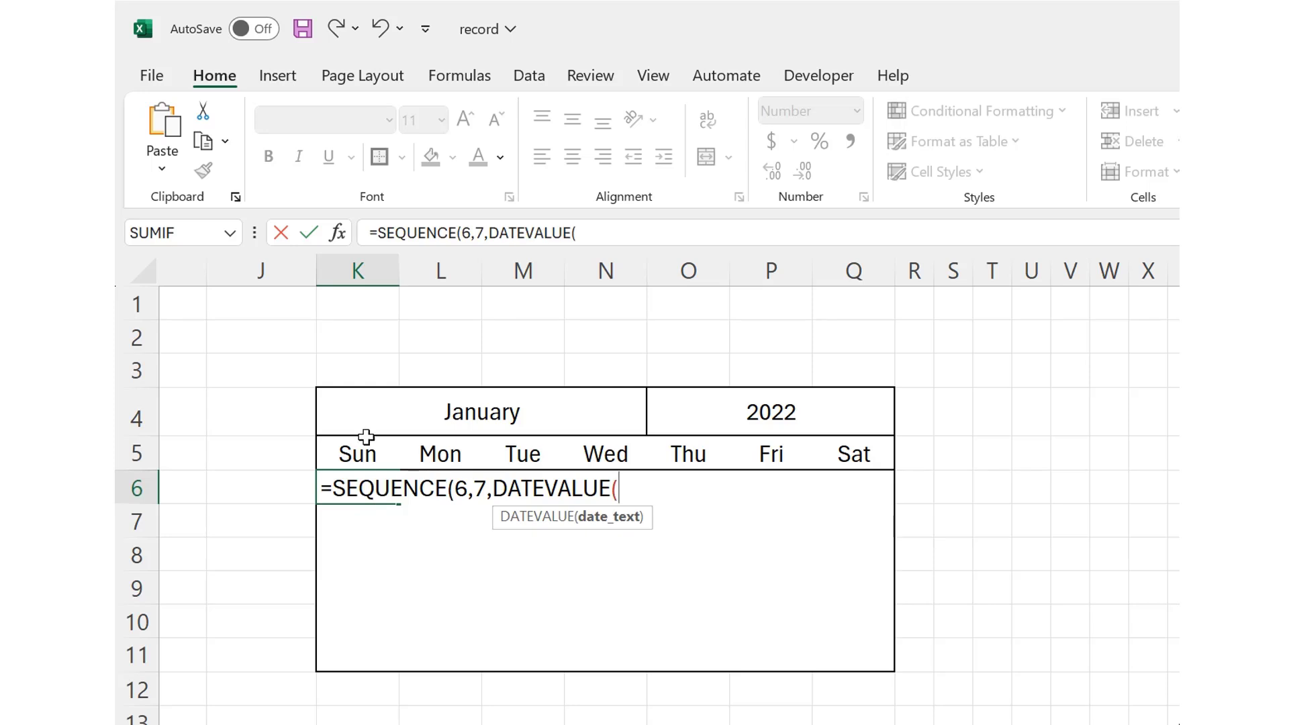
click(424, 410)
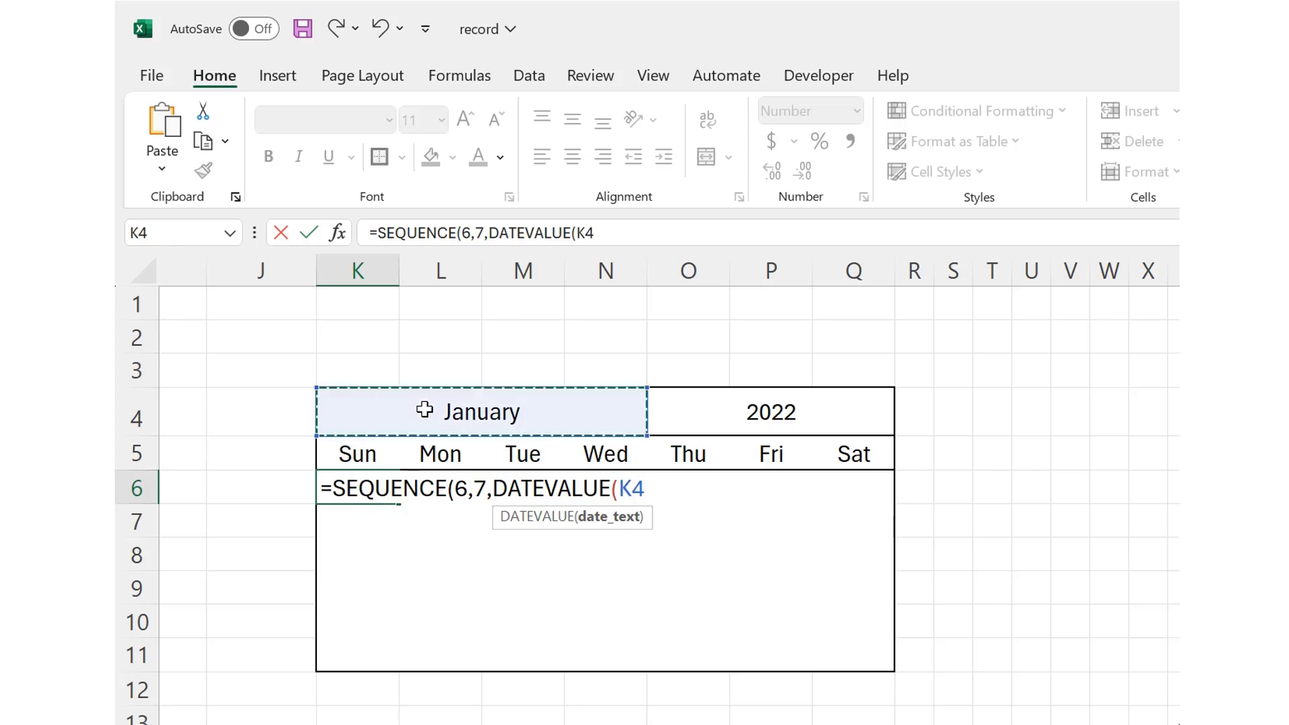
text(&)
click(666, 413)
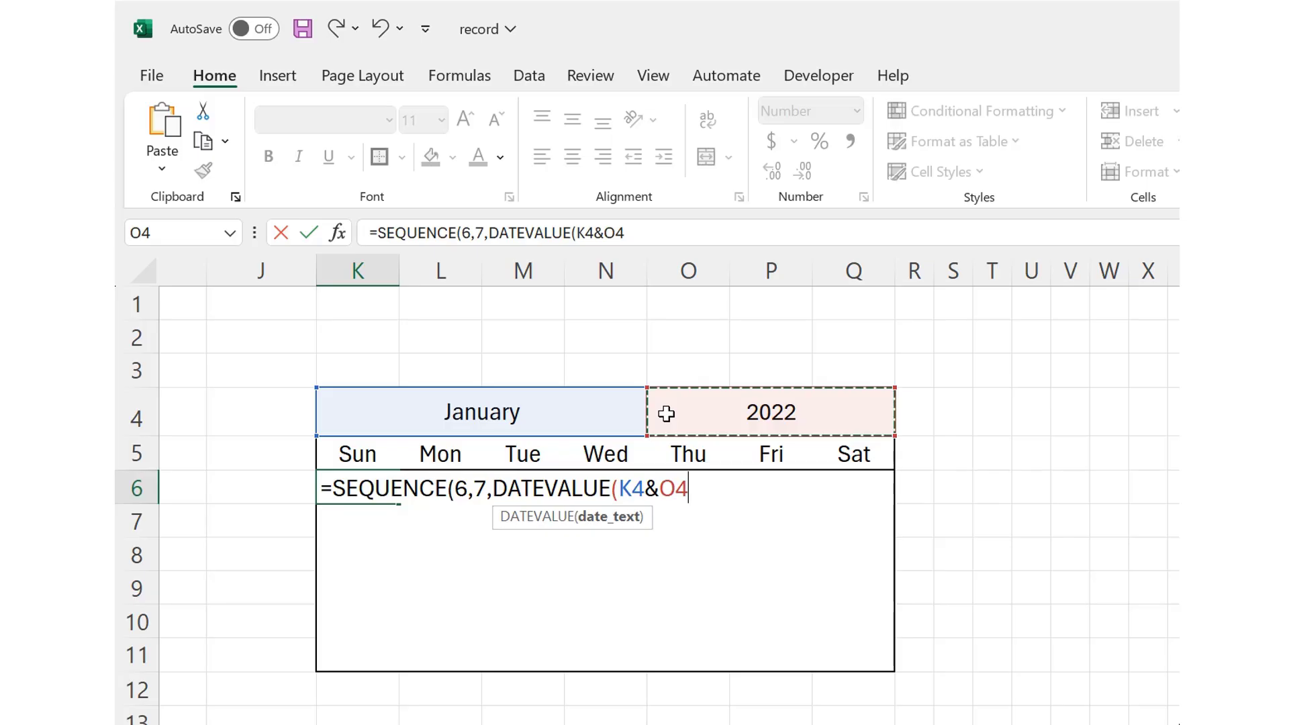
text())
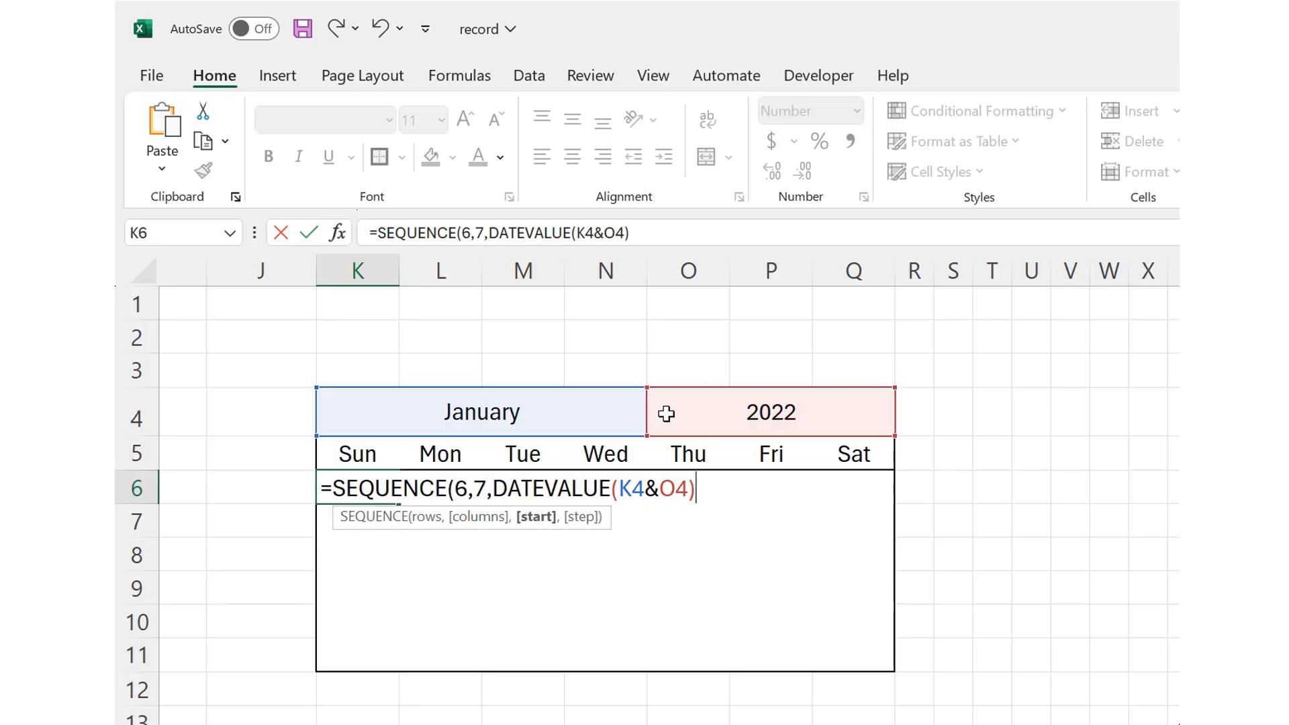
text(-weekda)
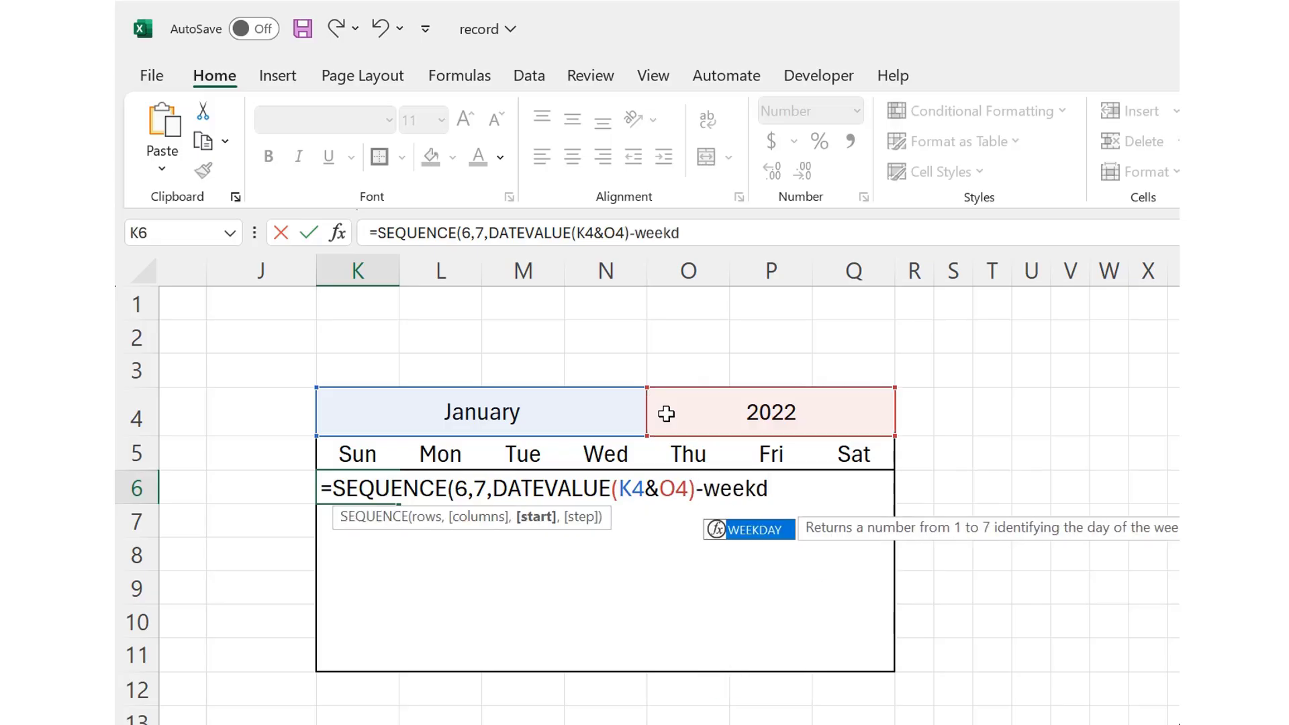
Step: Complete the K6 formula's start argument with -WEEKDAY(K4&O4)+1, close the formula and enter it
key(Tab)
click(617, 412)
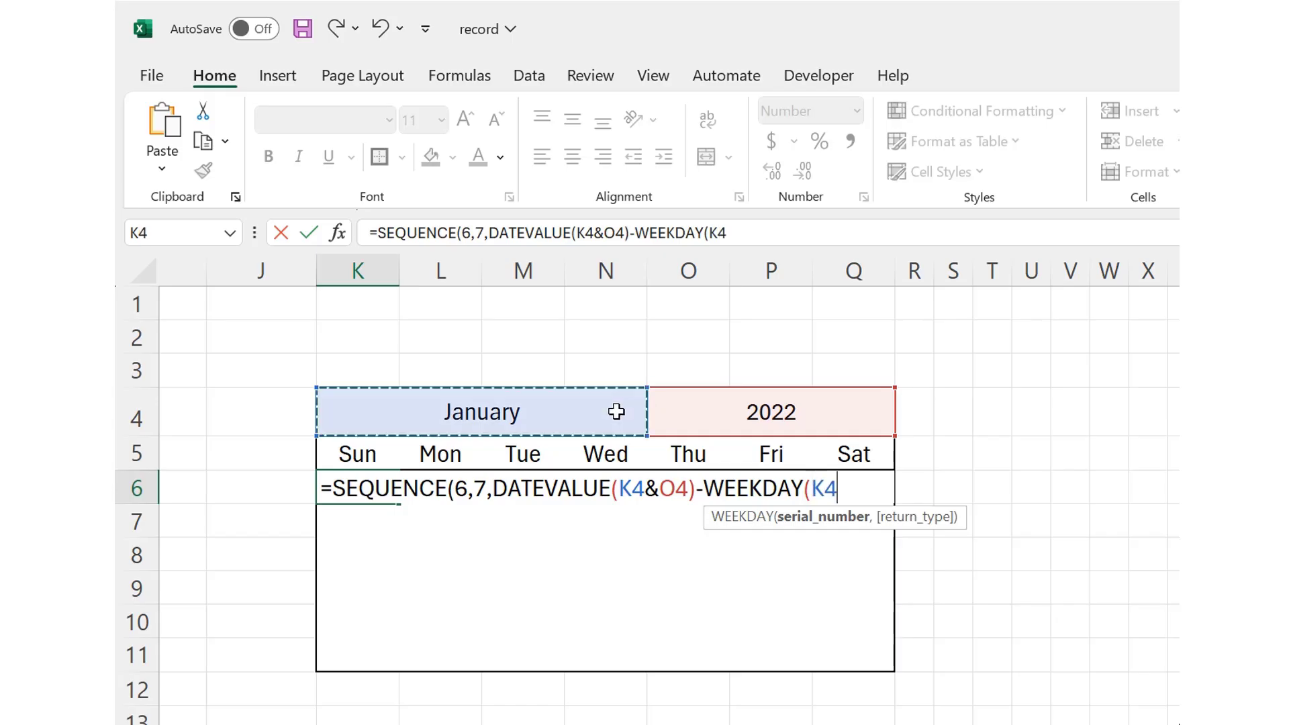
text(&)
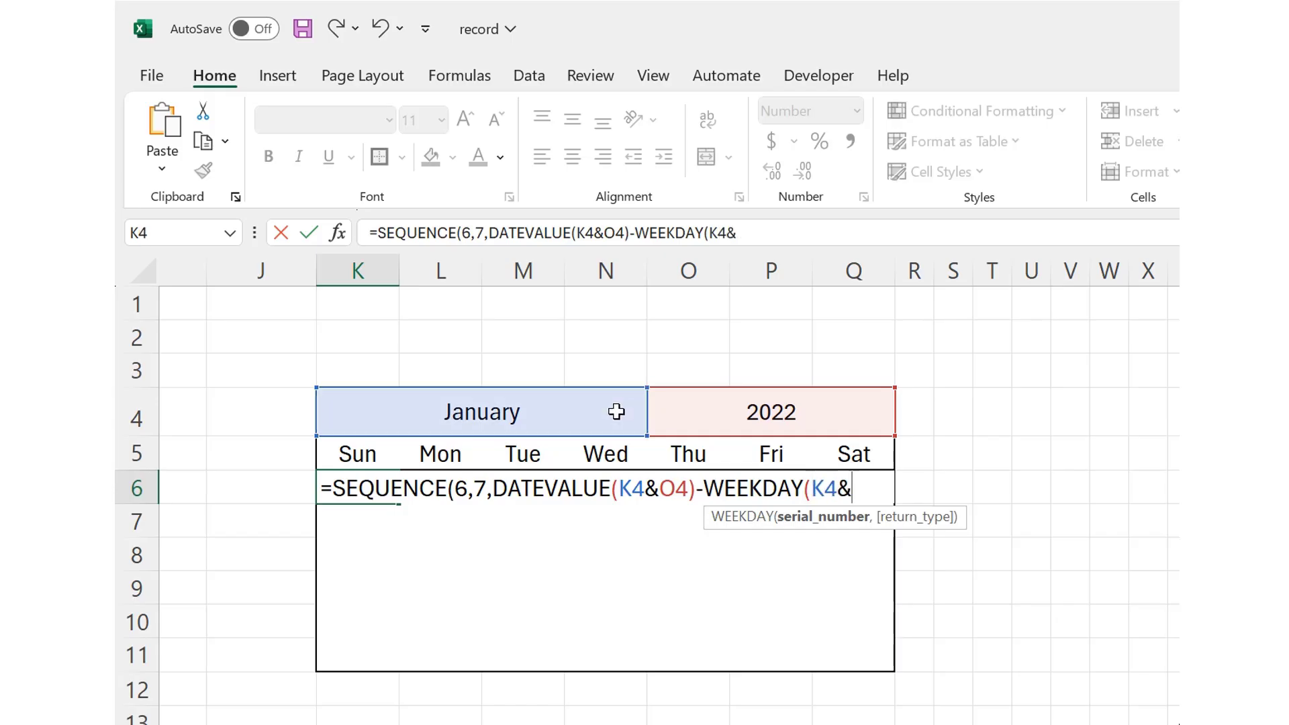
click(696, 404)
text()+)
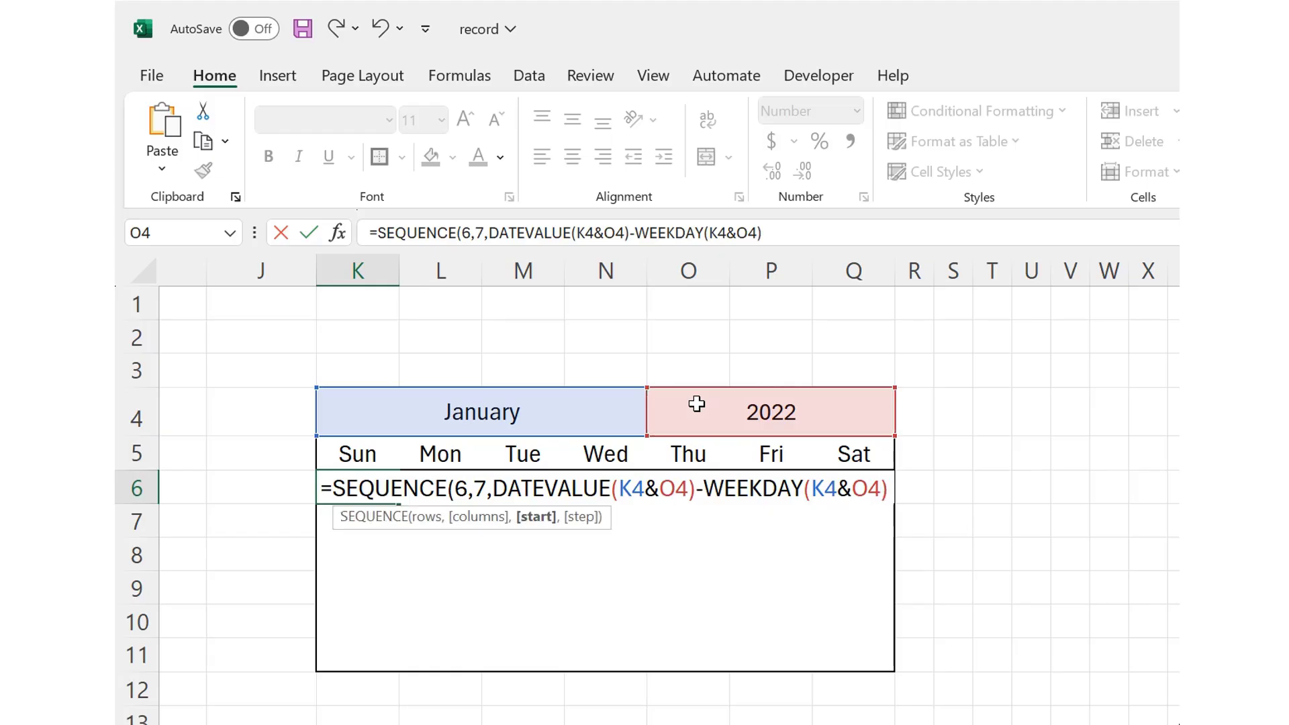
text(1)
key(Return)
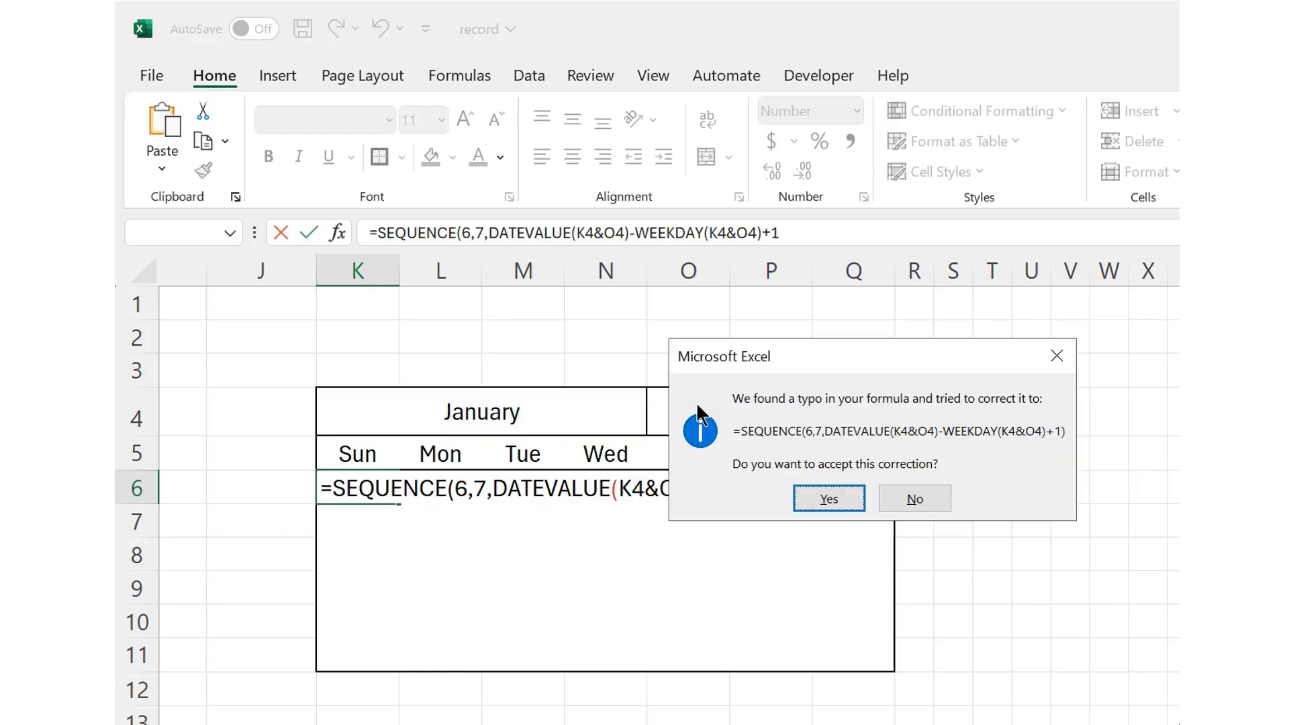
key(Return)
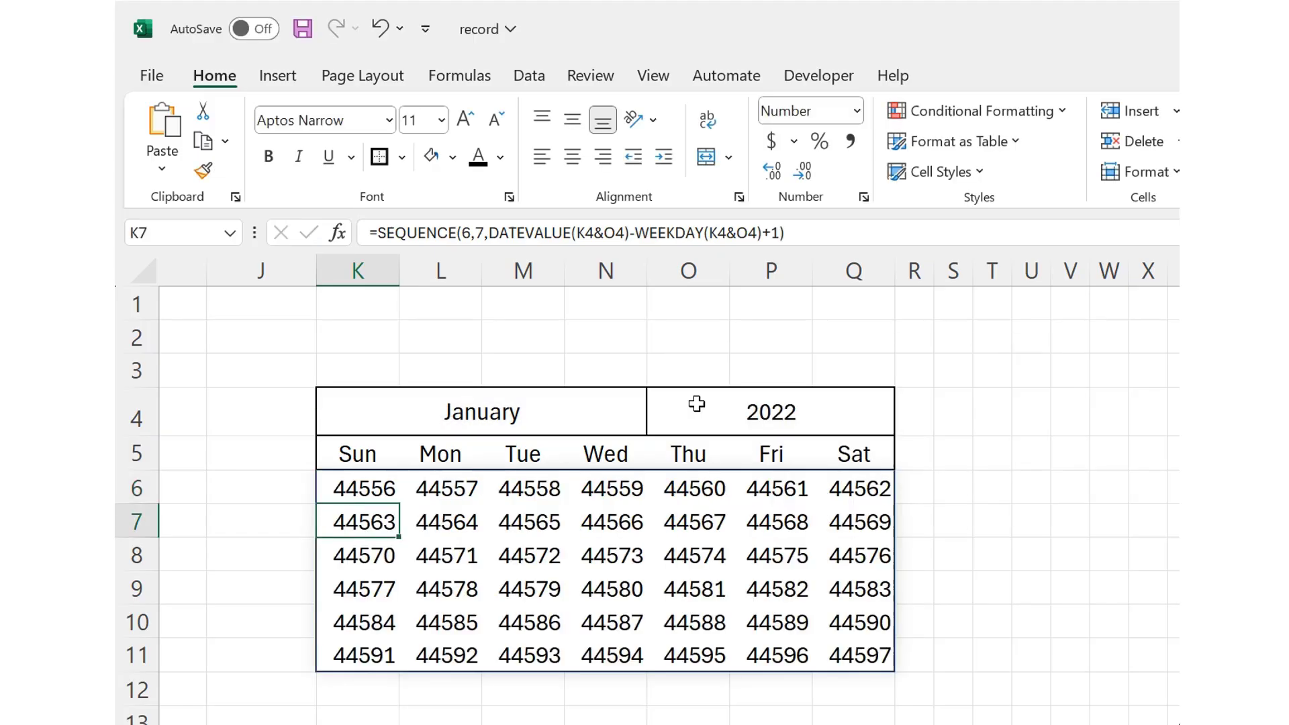
Step: Format the calendar grid K6:Q11 as Short Date and autofit the widths of columns K through Q
drag(371, 493, 838, 652)
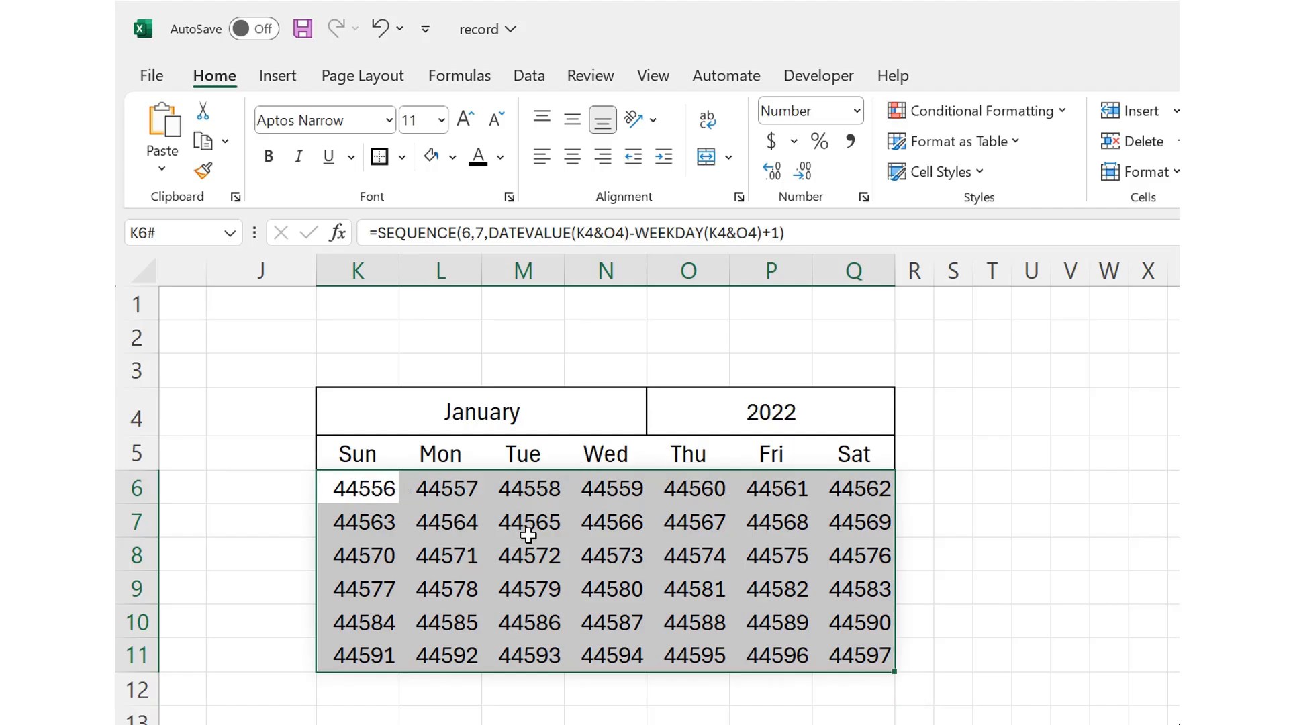
click(853, 112)
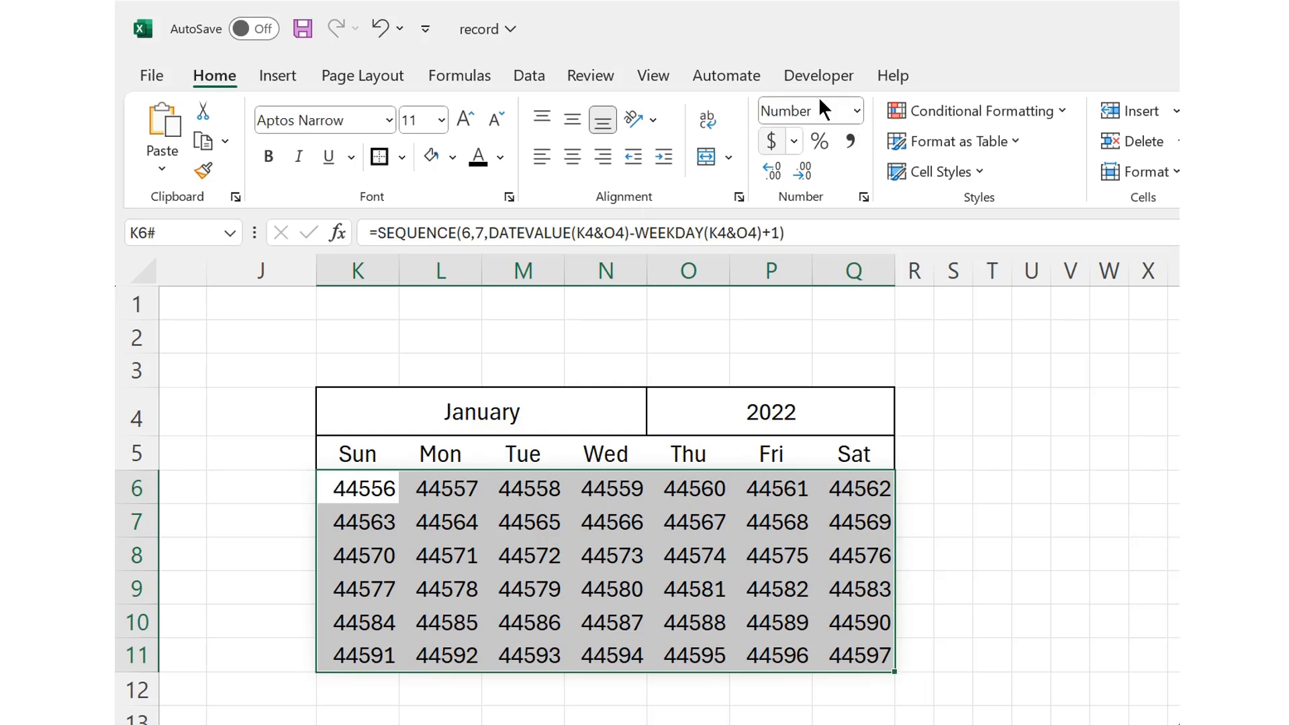
click(857, 112)
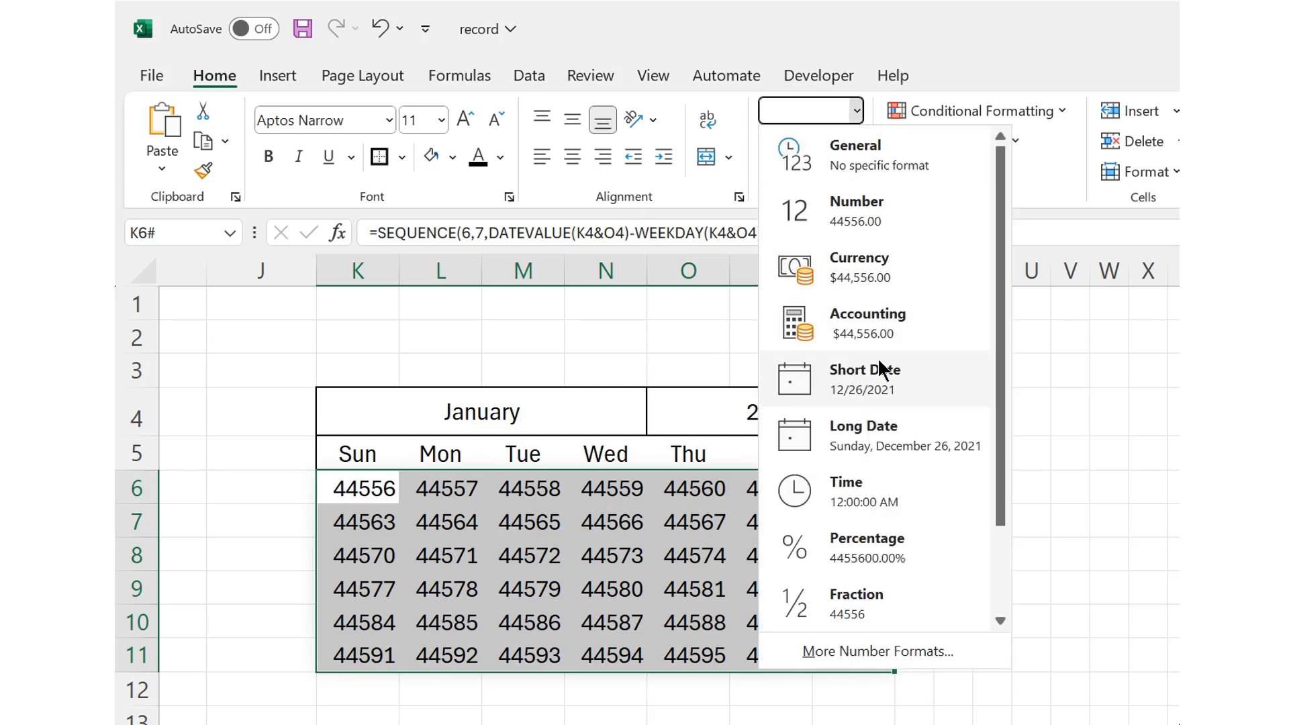
click(876, 371)
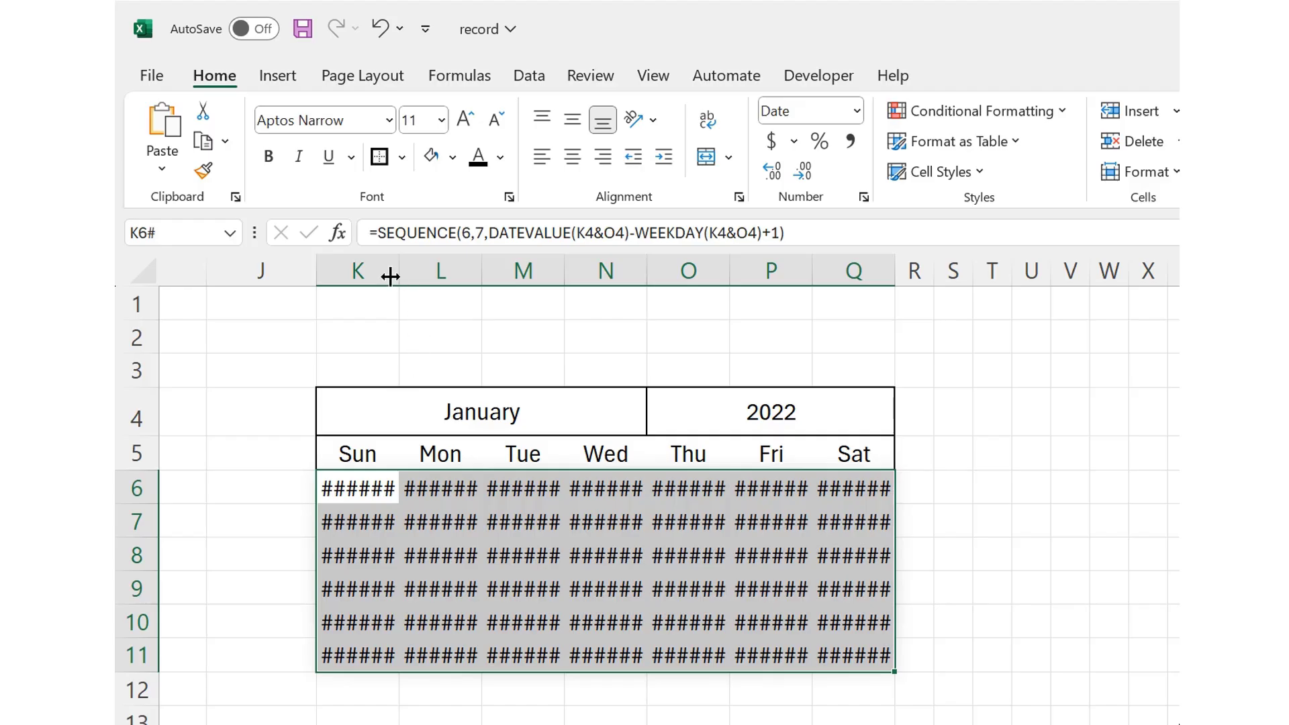
drag(380, 273, 827, 267)
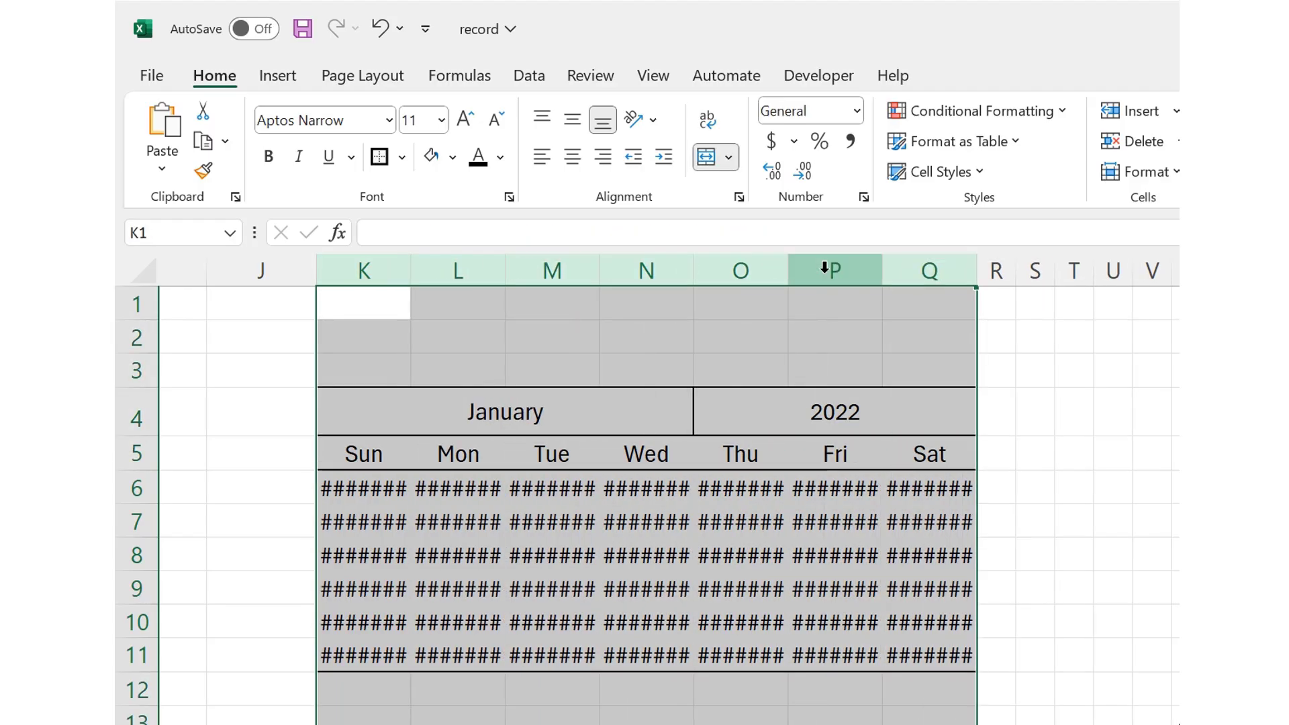
double_click(787, 268)
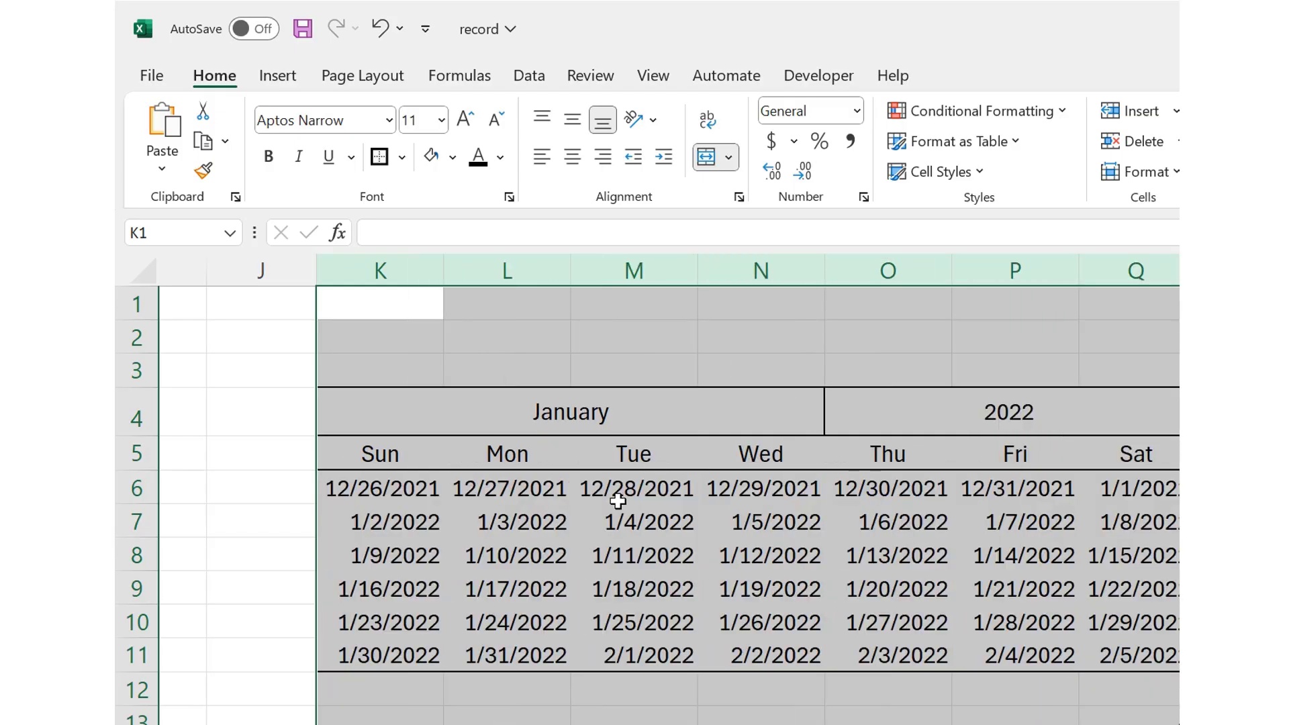
Step: Apply the custom number format d to the calendar grid K6:Q11 so each date shows only its day number
scroll(671, 371, right, 2)
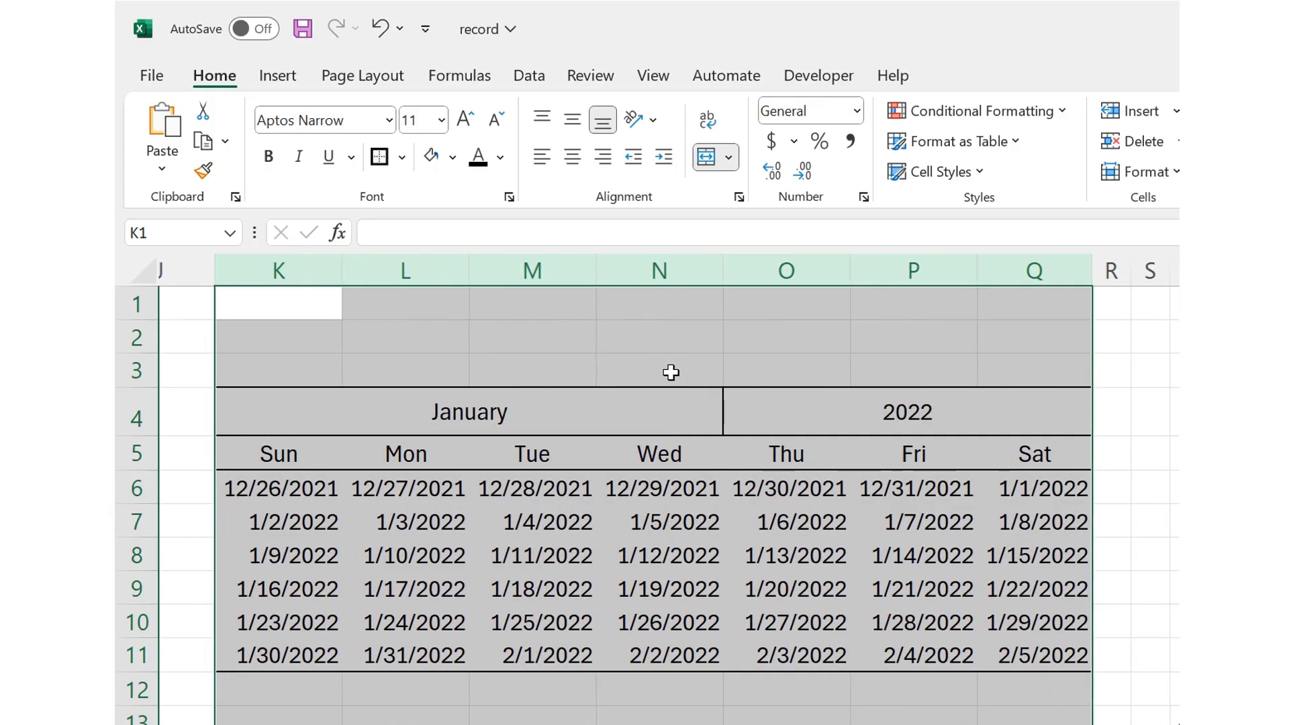
drag(275, 491, 993, 655)
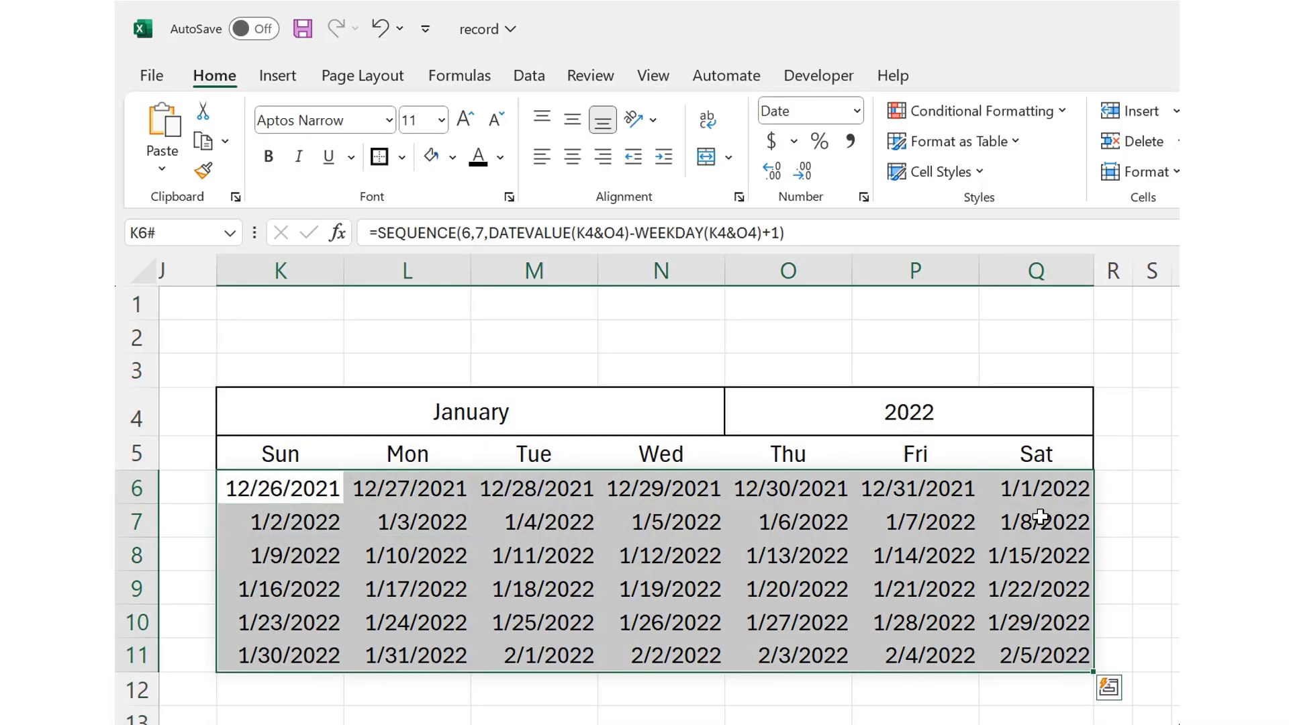
click(1041, 481)
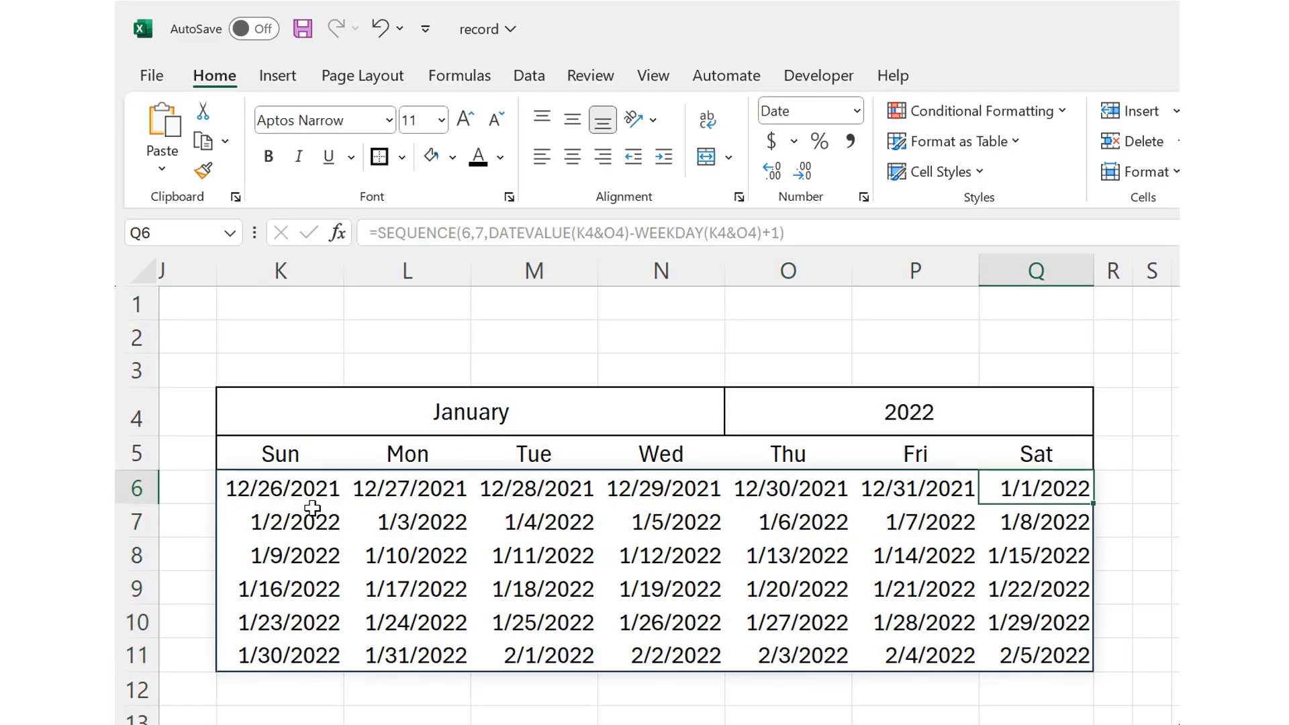
drag(293, 487, 984, 653)
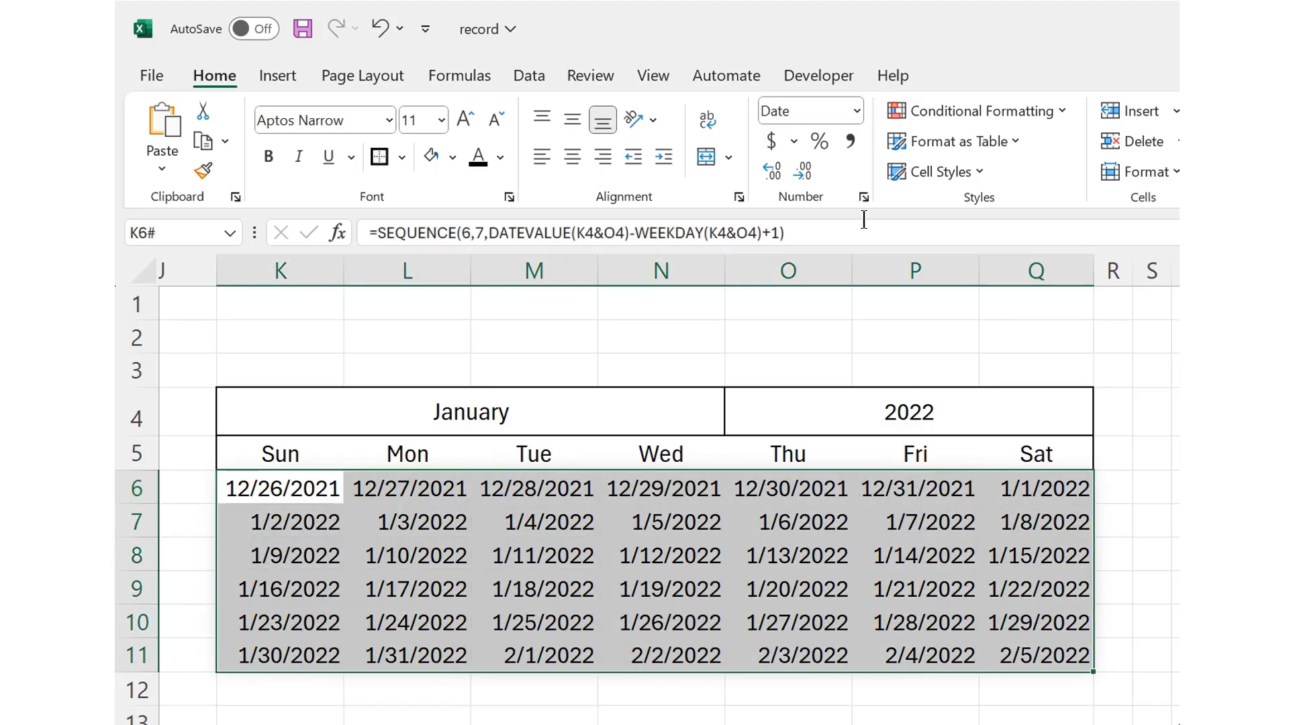
click(854, 110)
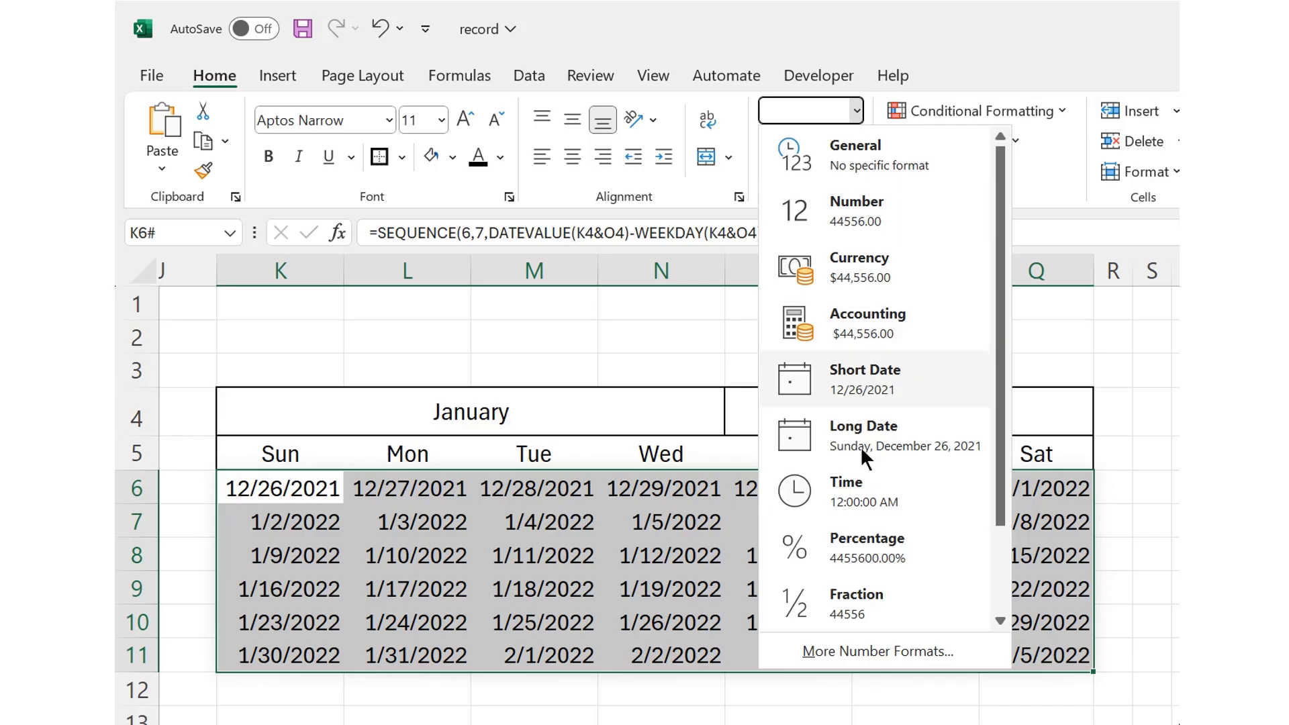
click(837, 648)
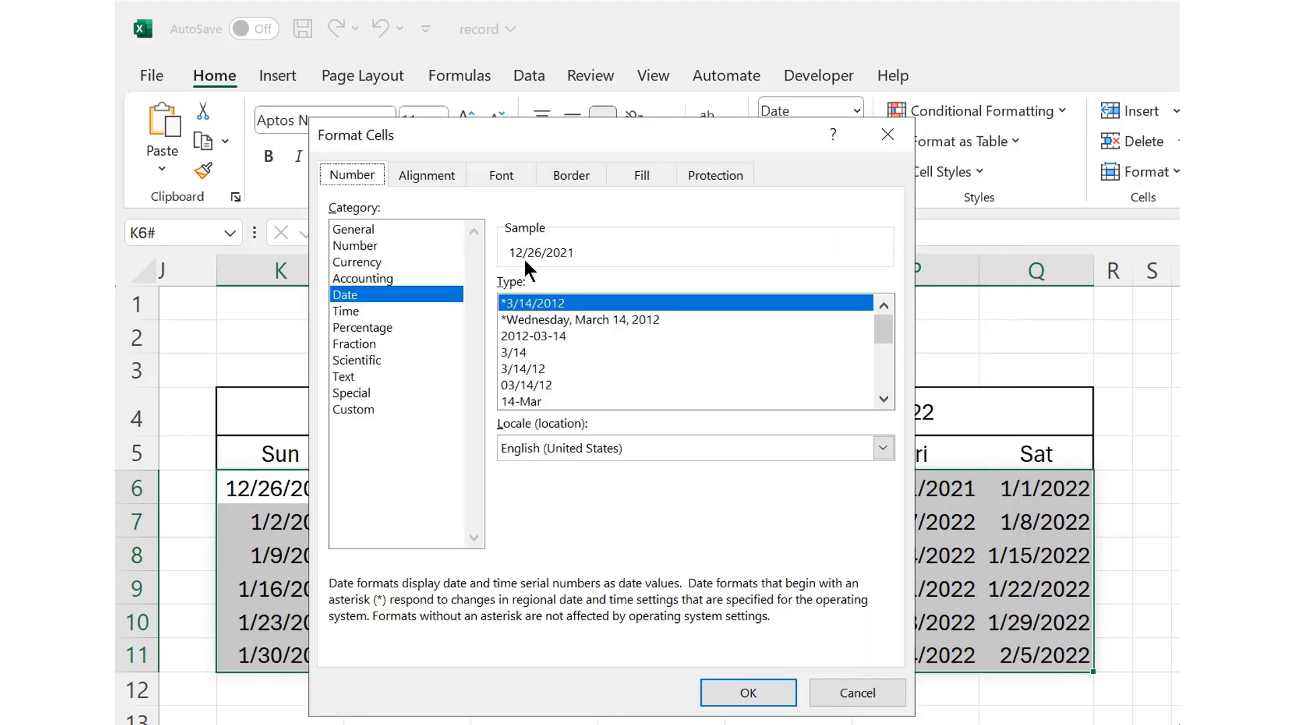
click(354, 410)
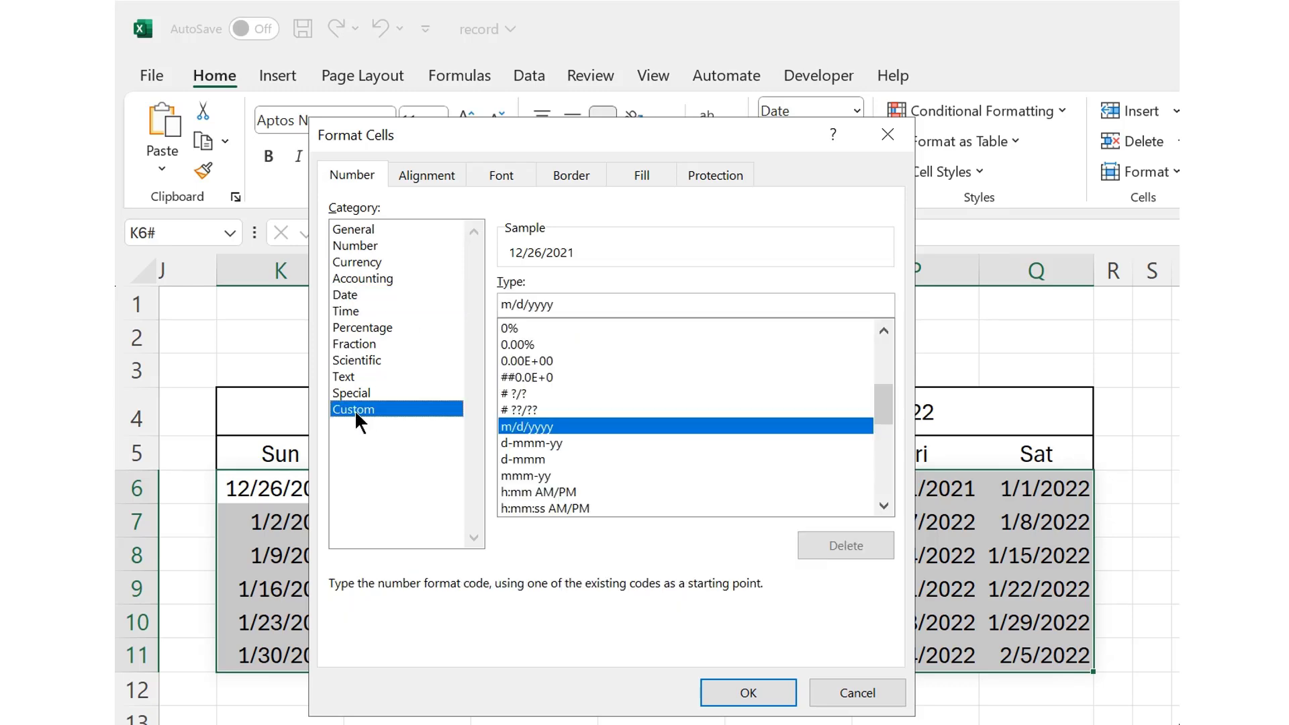
click(536, 437)
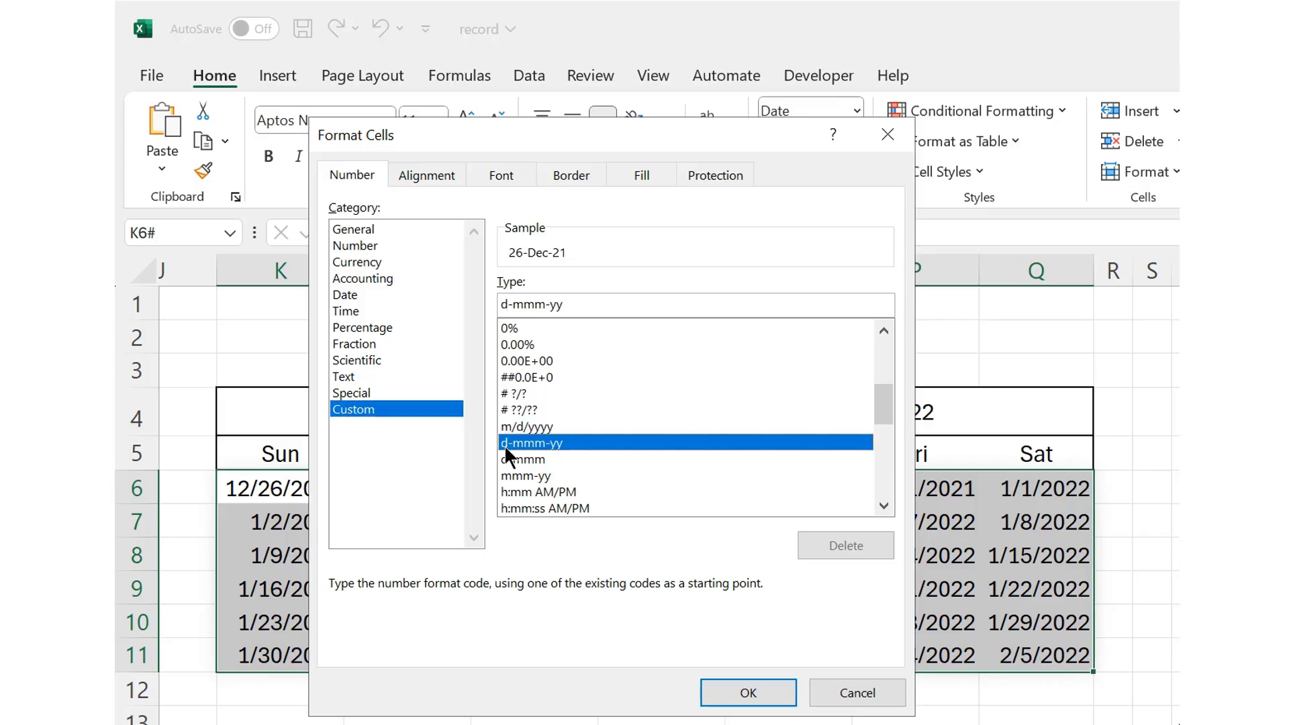
click(570, 308)
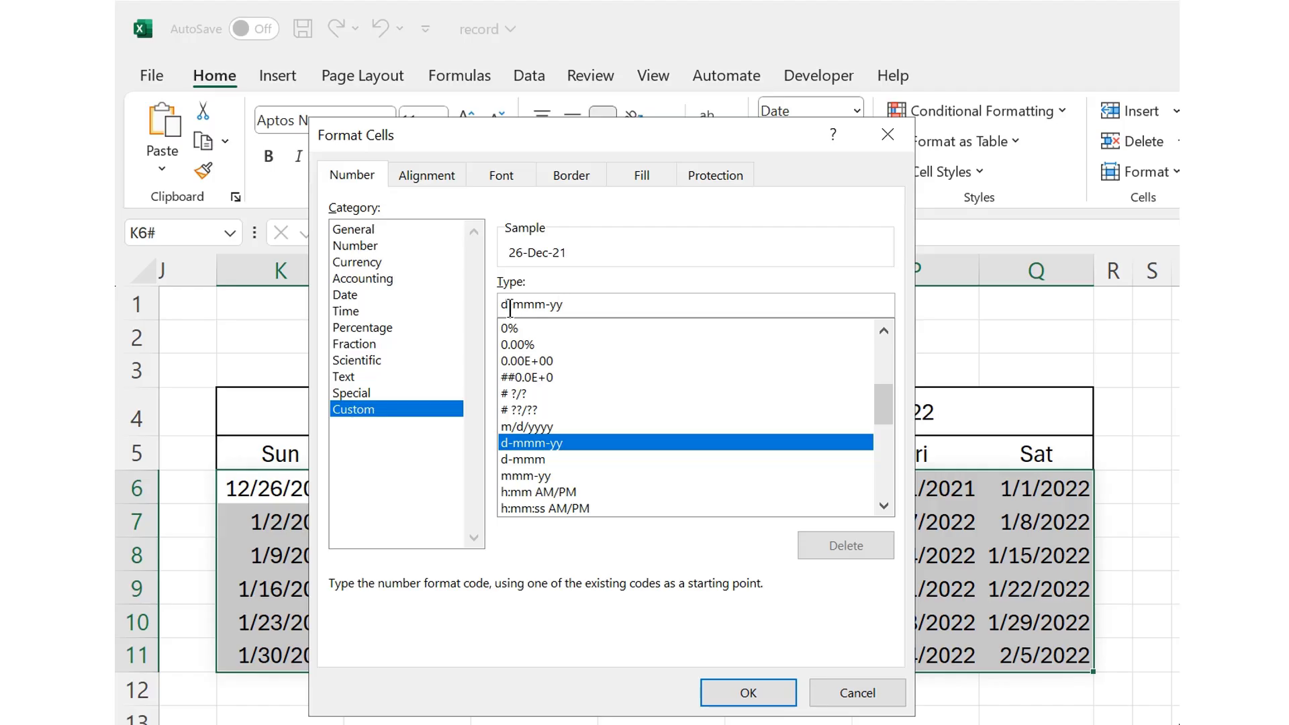
key(BackSpace)
key(BackSpace)
key(BackSpace)
key(BackSpace)
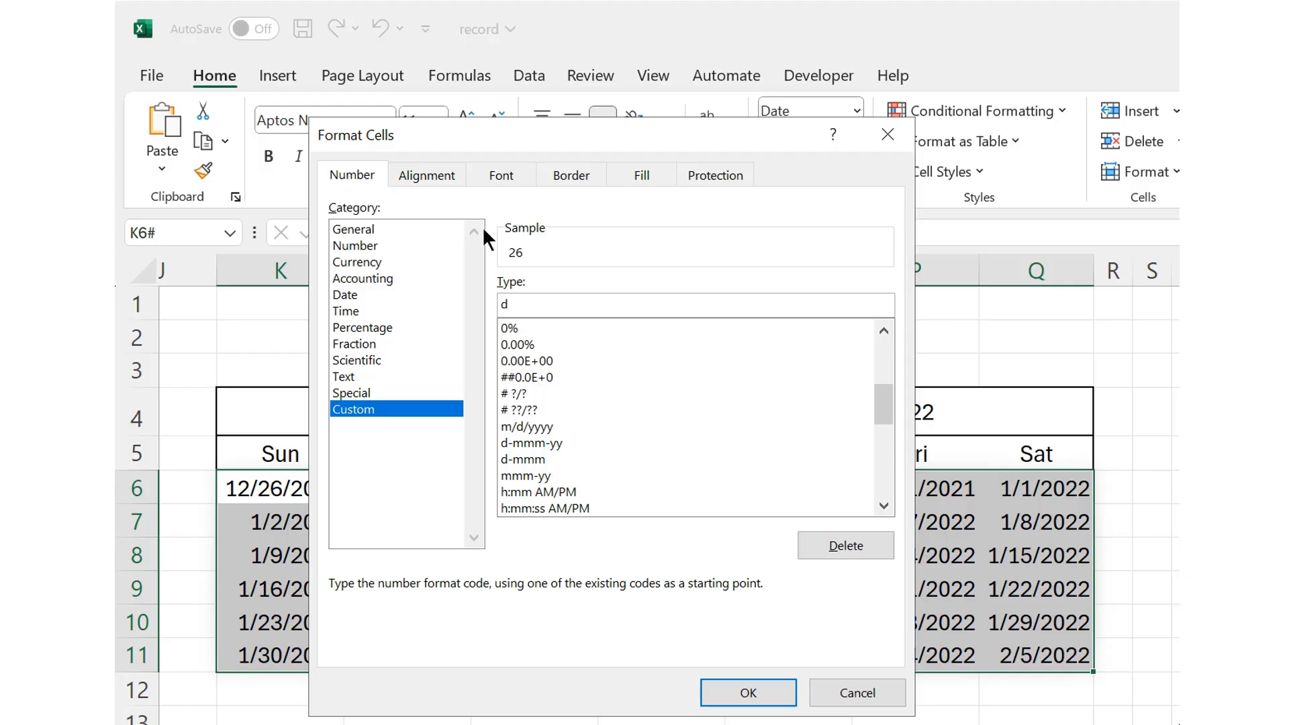
click(746, 702)
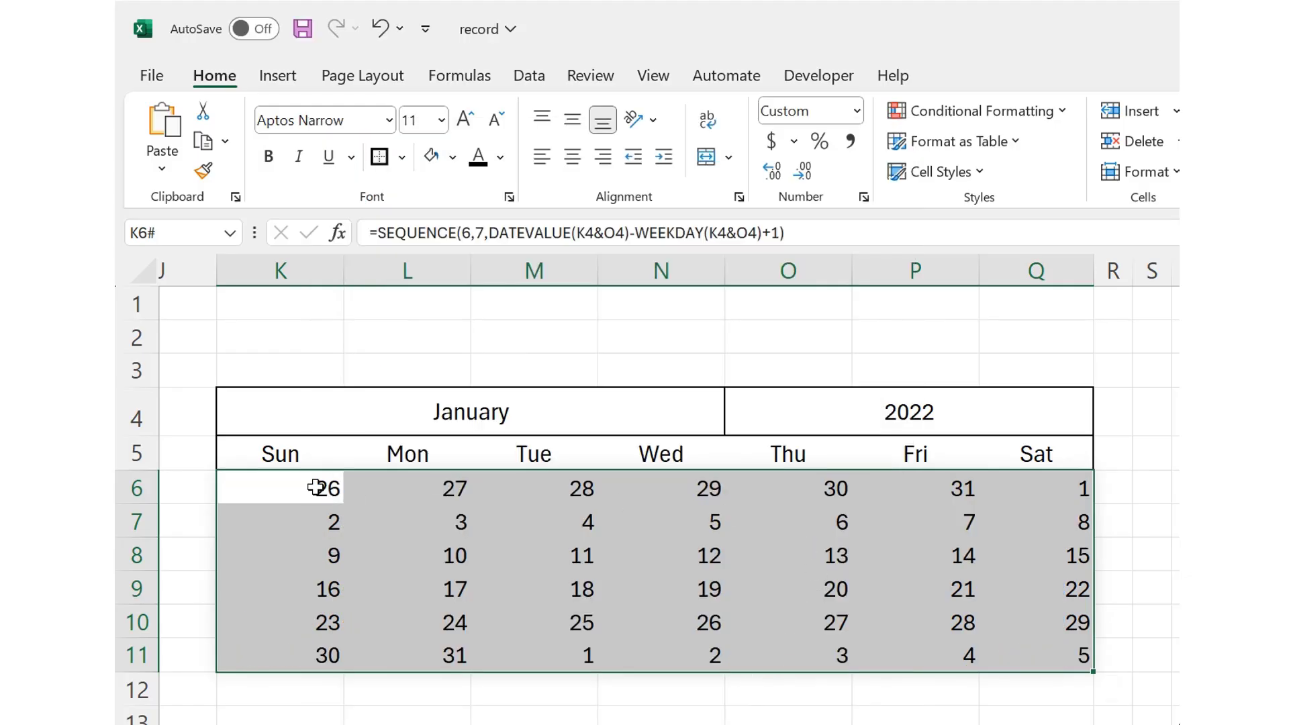
Step: Narrow columns K through Q to equal widths
drag(320, 487, 1003, 641)
drag(310, 487, 905, 483)
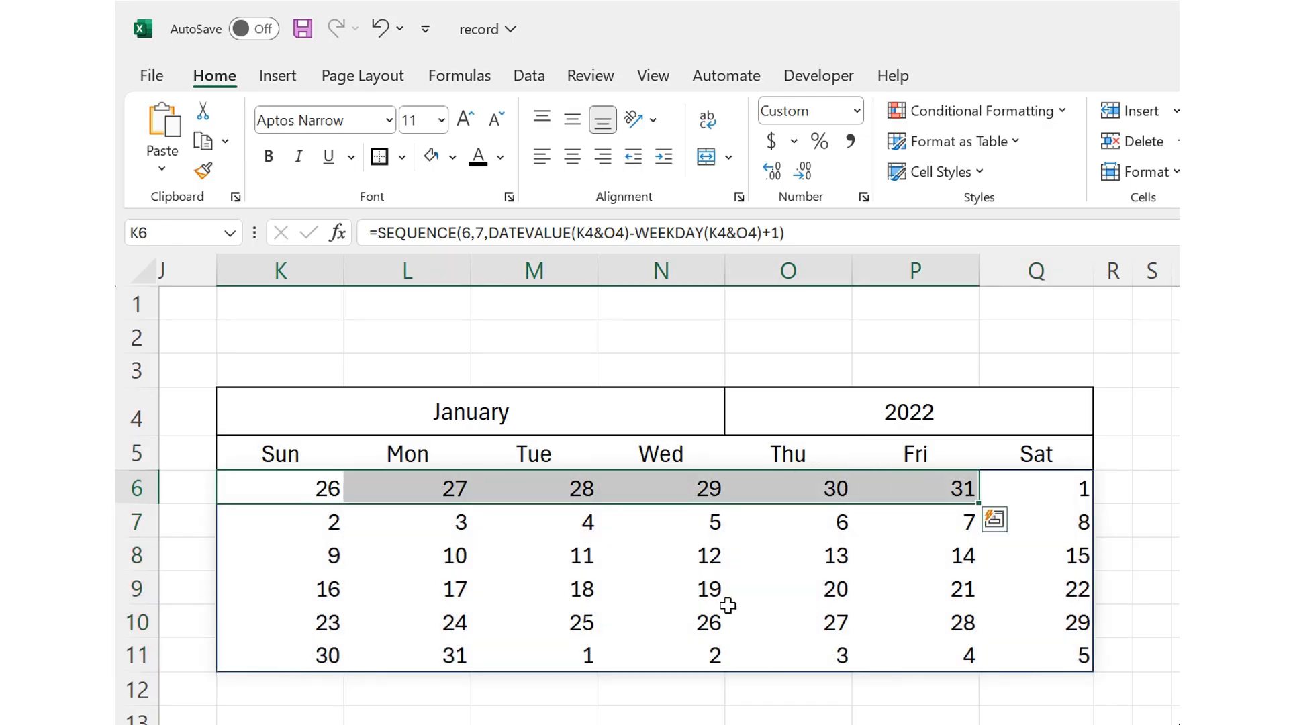
drag(531, 657, 1024, 664)
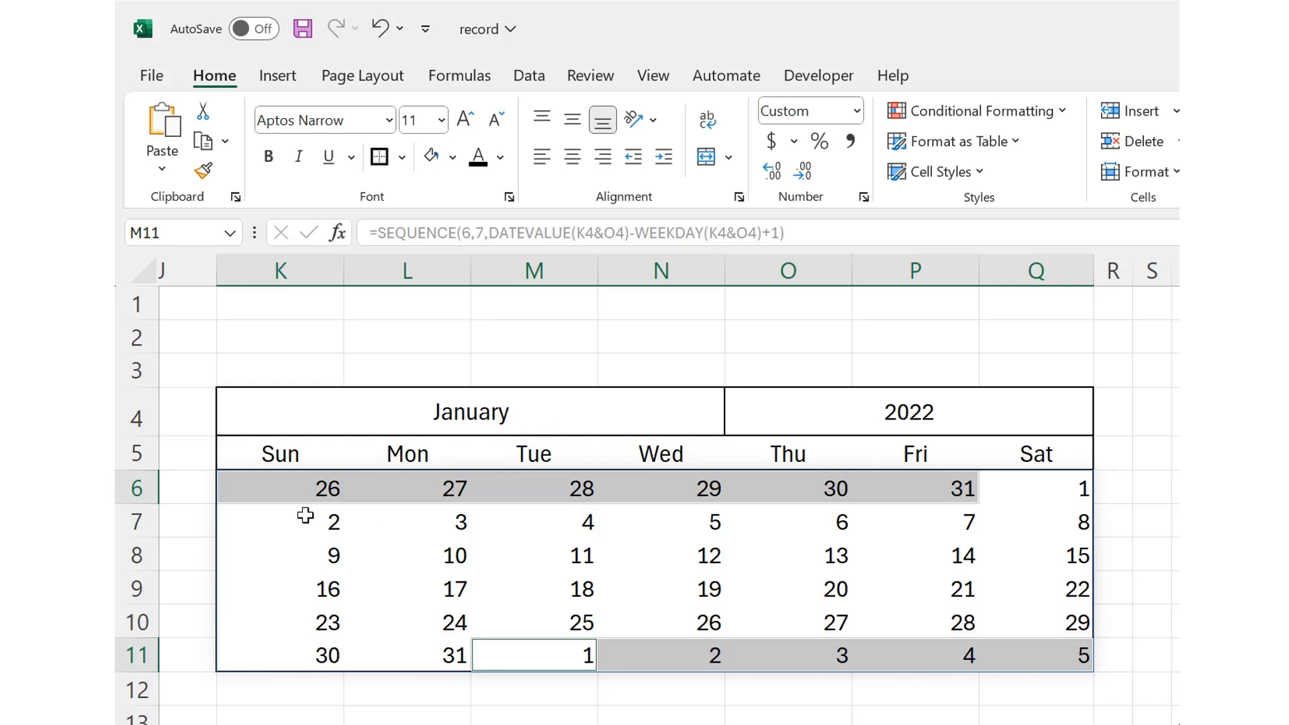
drag(287, 492, 999, 646)
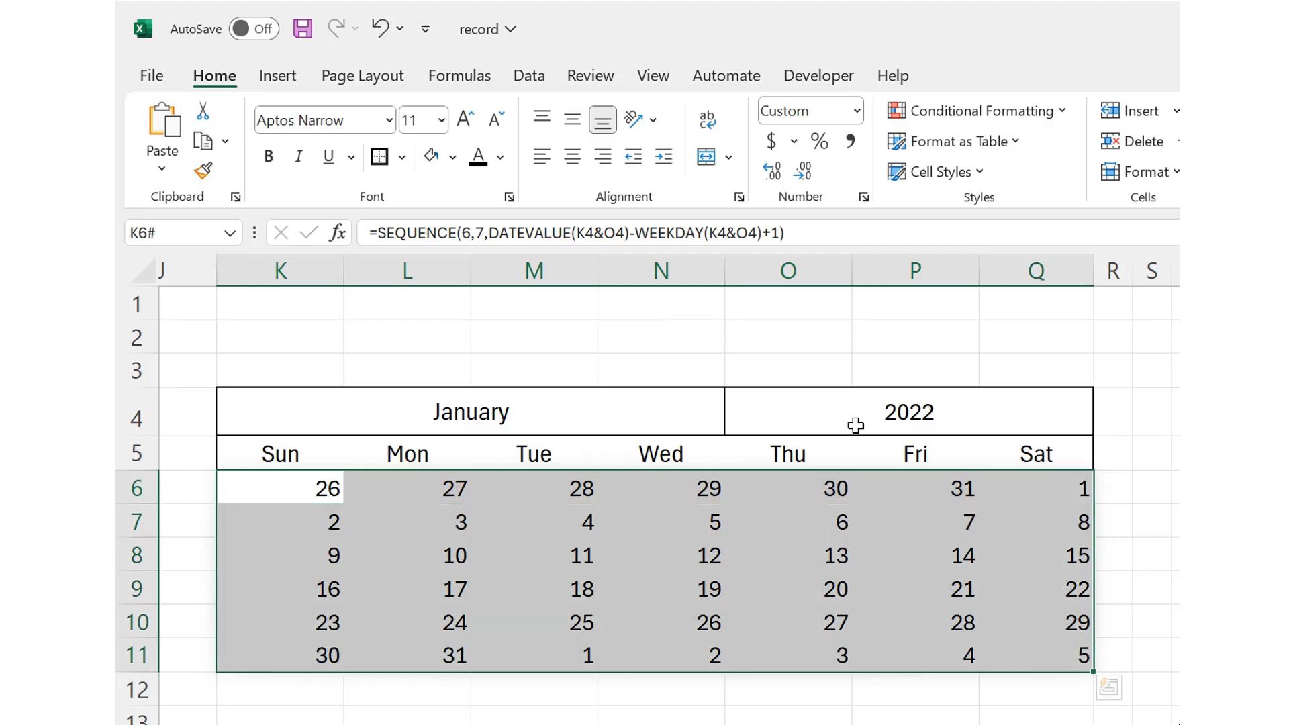
drag(330, 270, 912, 289)
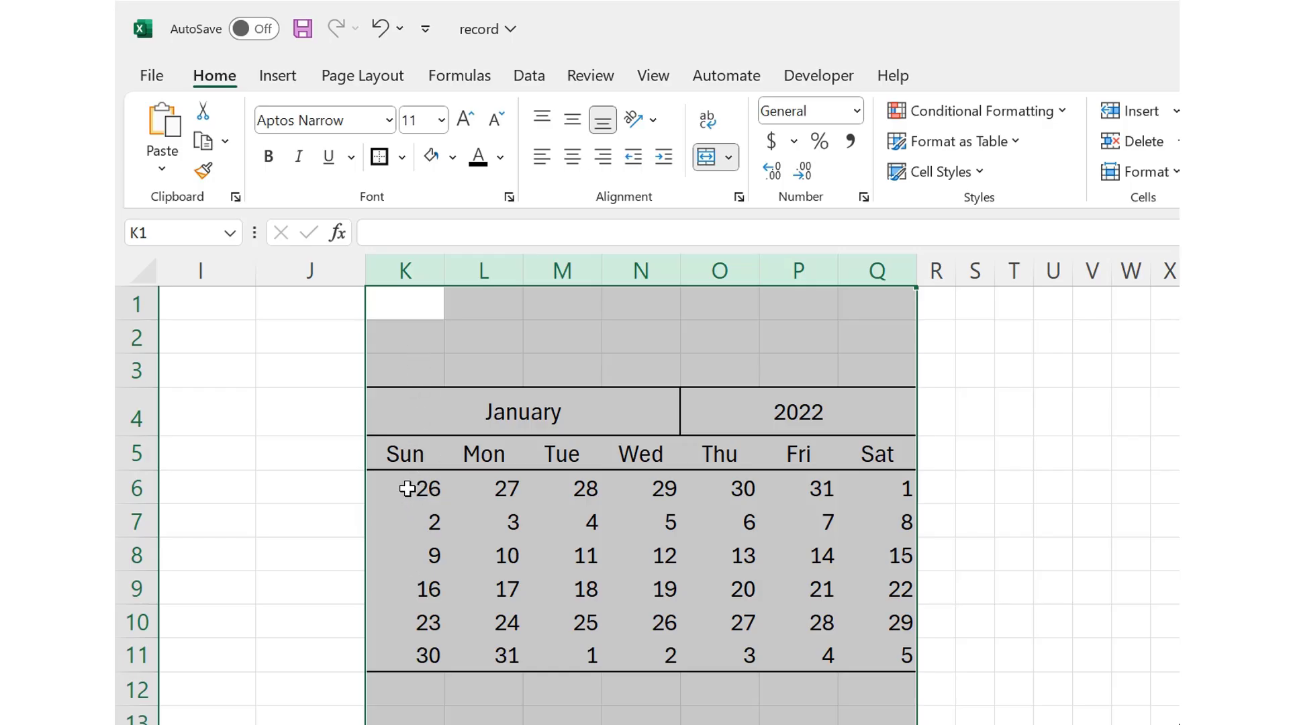
Step: Start a new conditional formatting rule for K6:Q11 that uses a formula to determine which cells to format
drag(403, 489, 885, 645)
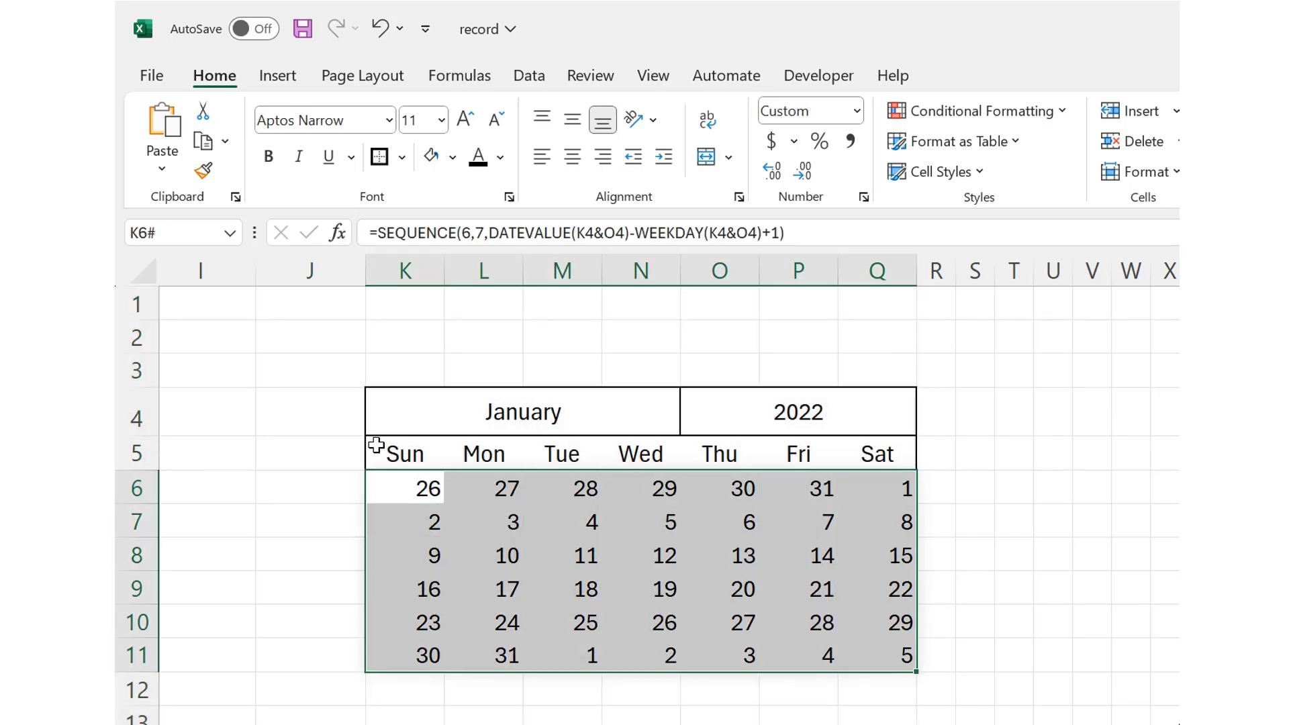
click(959, 113)
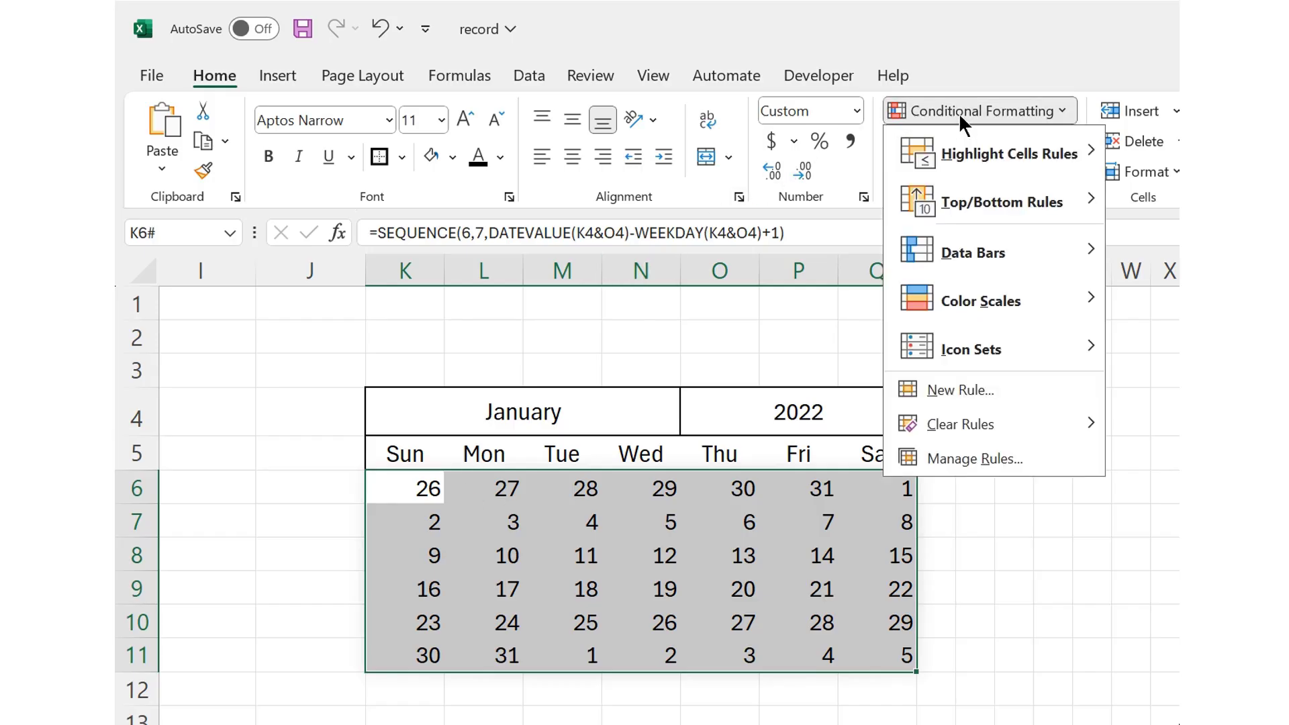
click(946, 390)
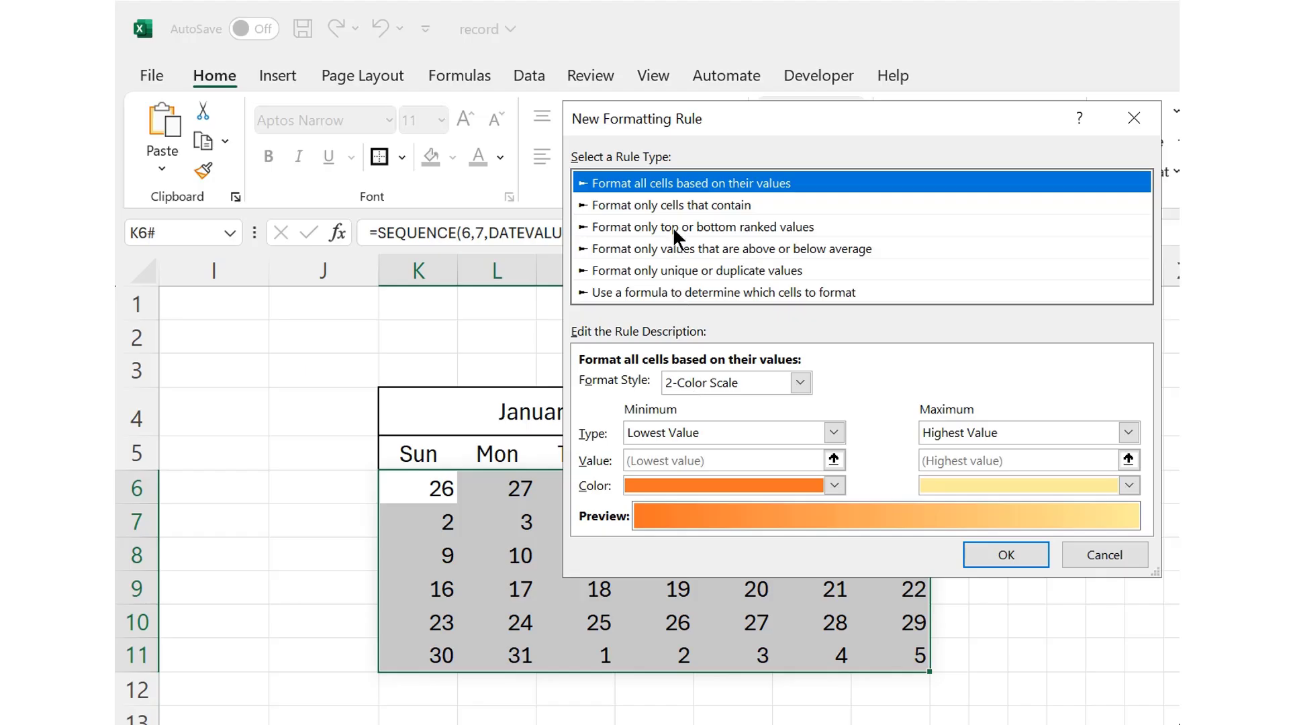
click(631, 293)
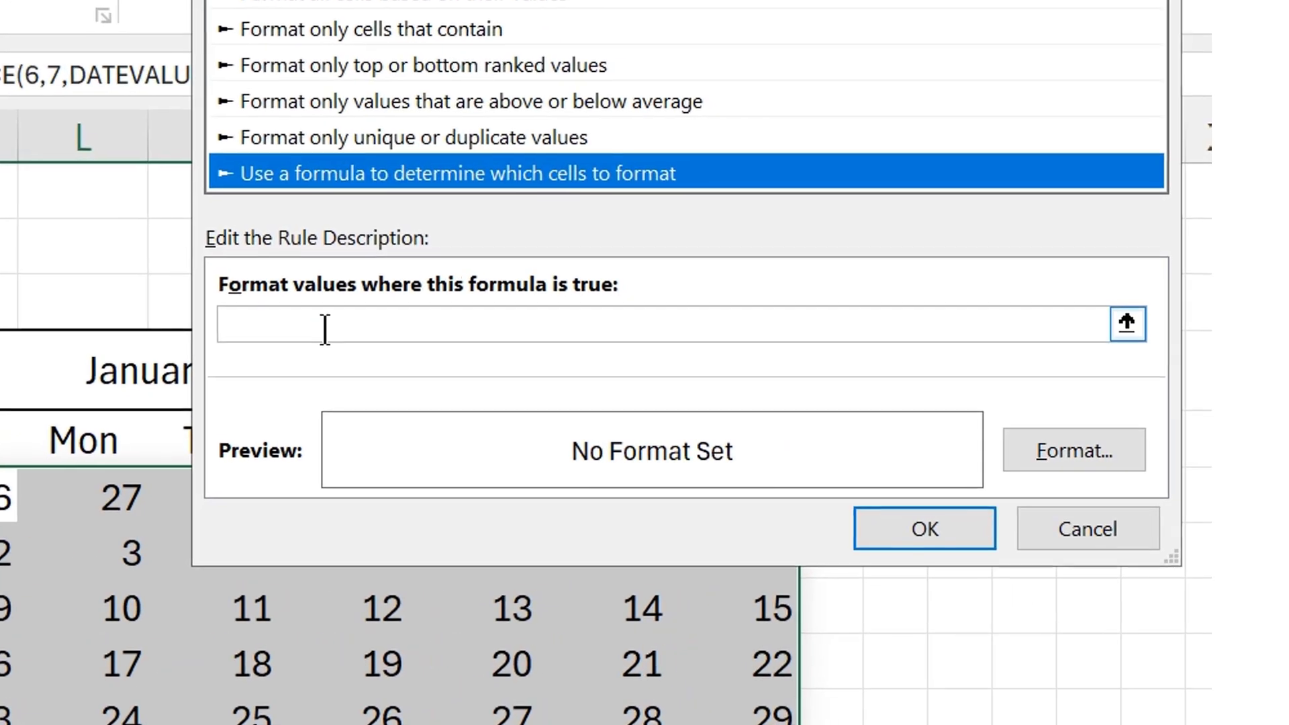
click(643, 385)
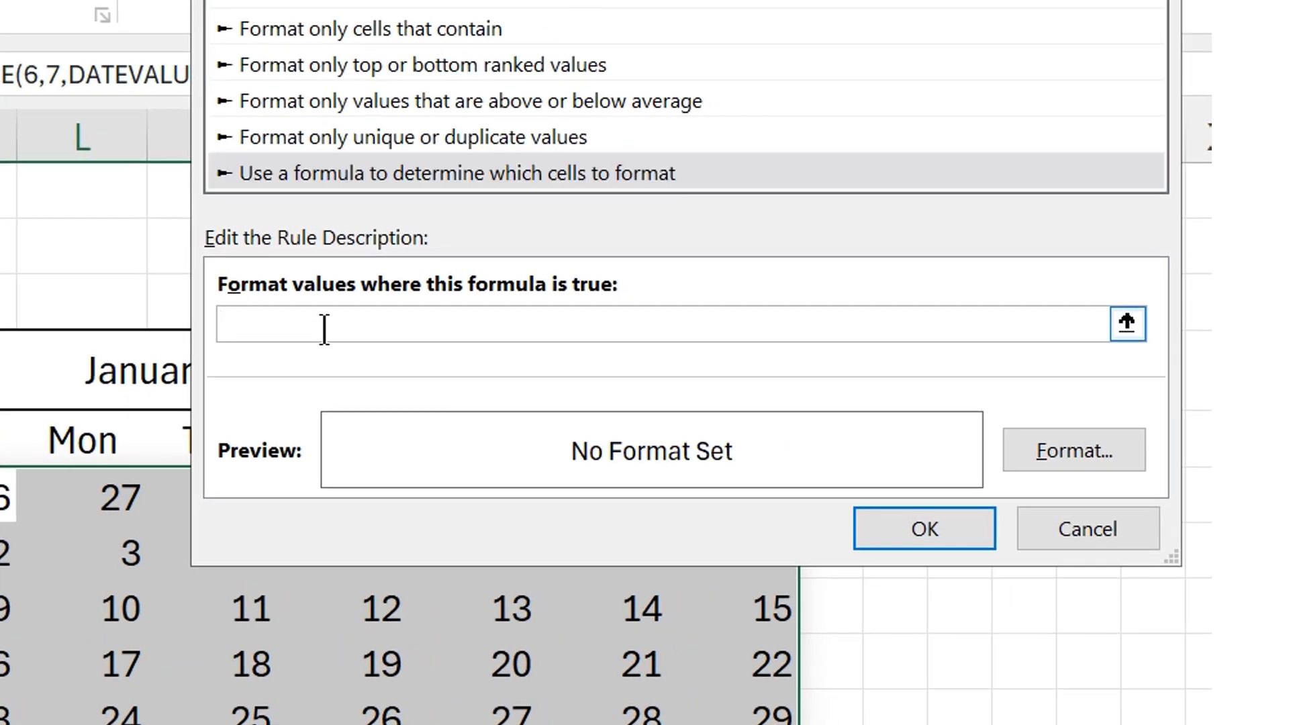
Step: Begin the rule's formula with =MONTH(K6)<>MONTH( to compare each date's month with the calendar heading
text(=MONTH)
text(()
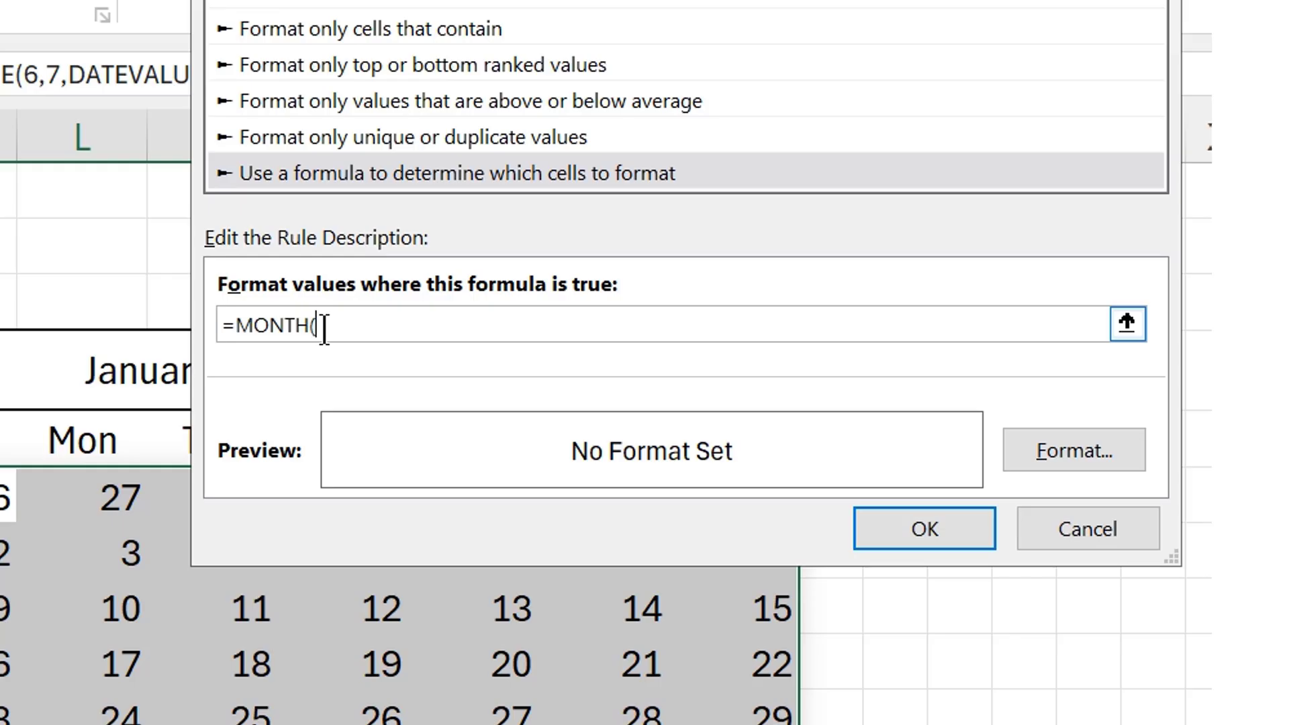
text(K)
text(6)
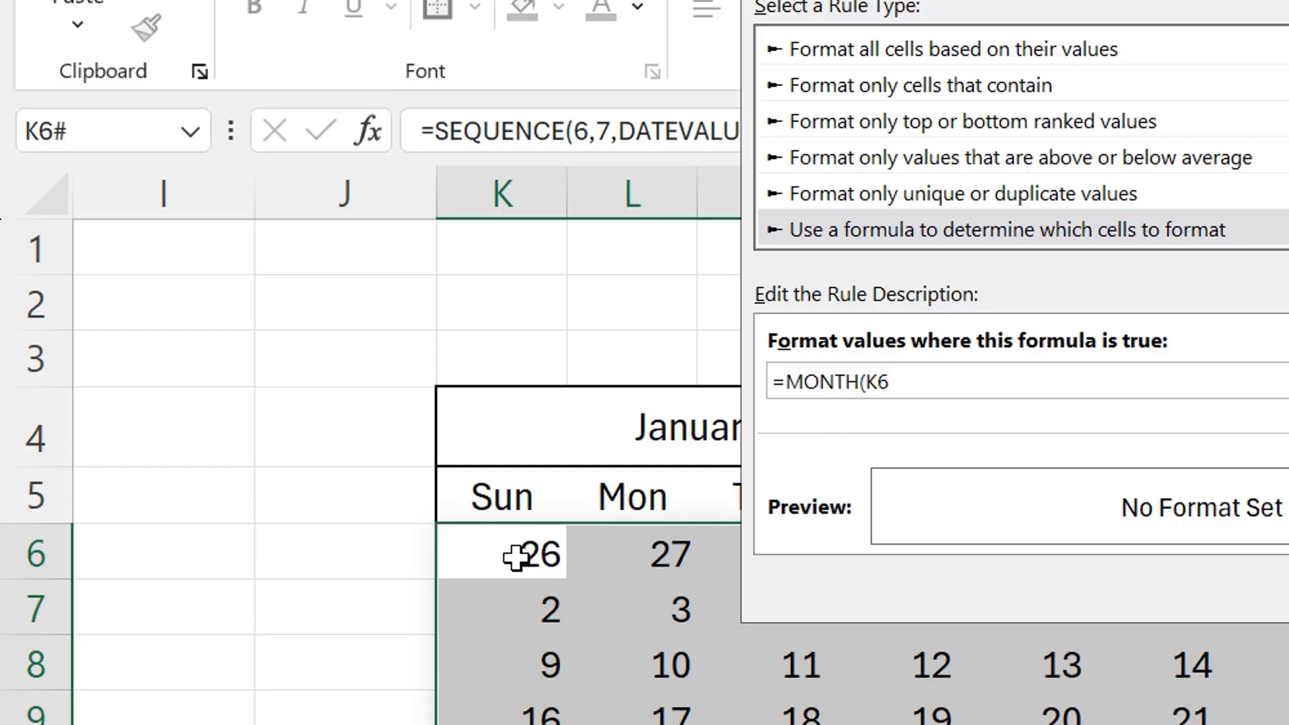
text()<>Mo)
key(BackSpace)
text(ON)
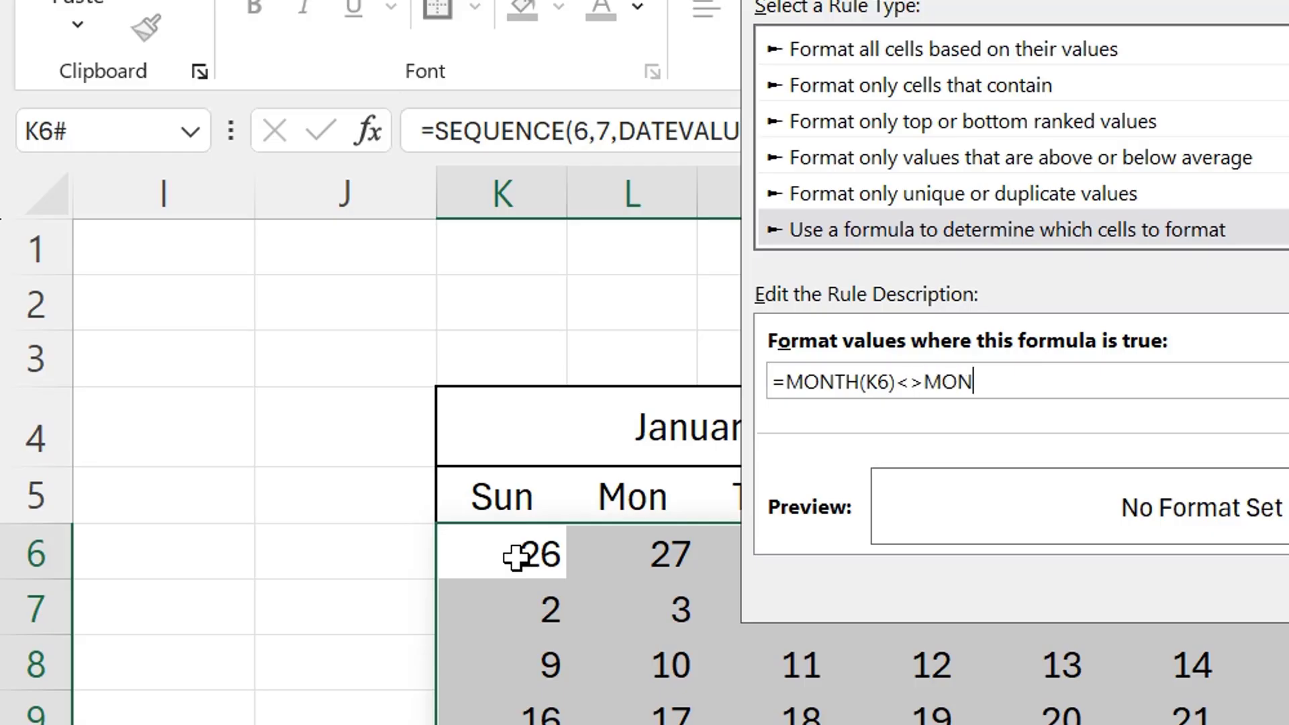
text(TH()
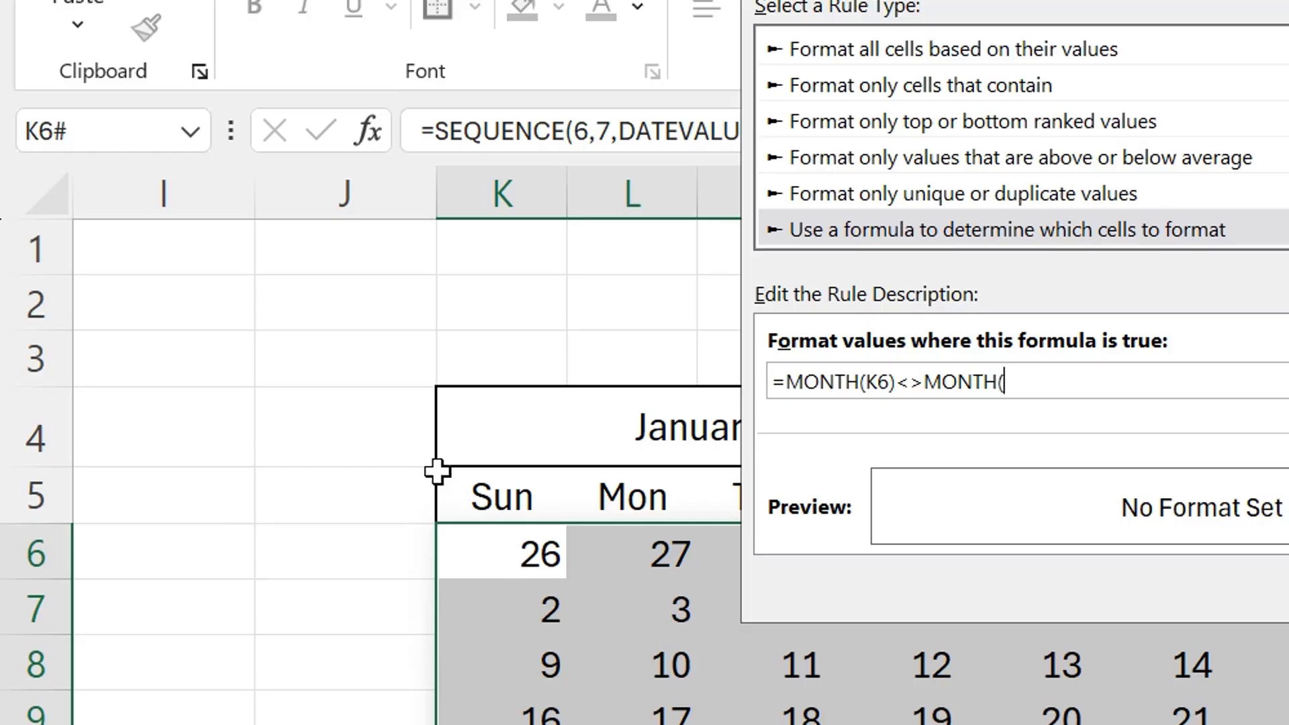
Step: Complete the second MONTH function in the rule's formula with the argument $K$4&$O$4 and close its parenthesis
click(613, 400)
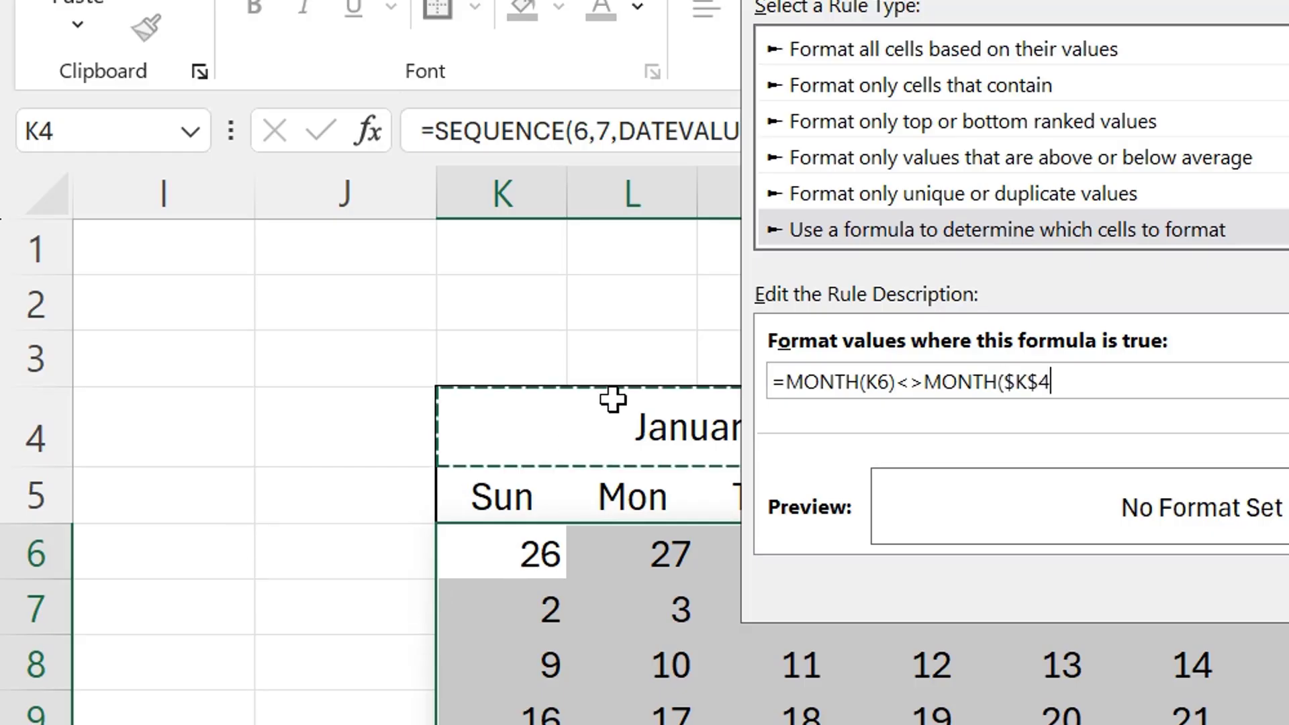
text(&)
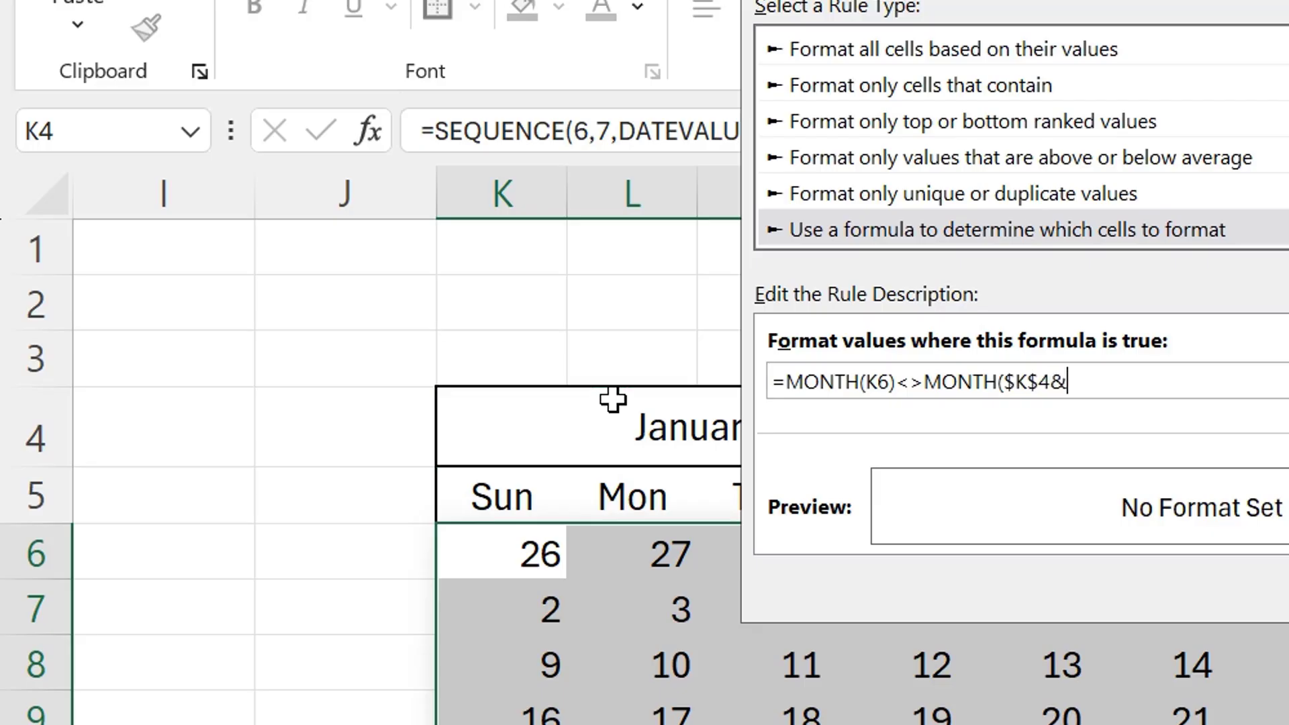
drag(1149, 0, 662, 7)
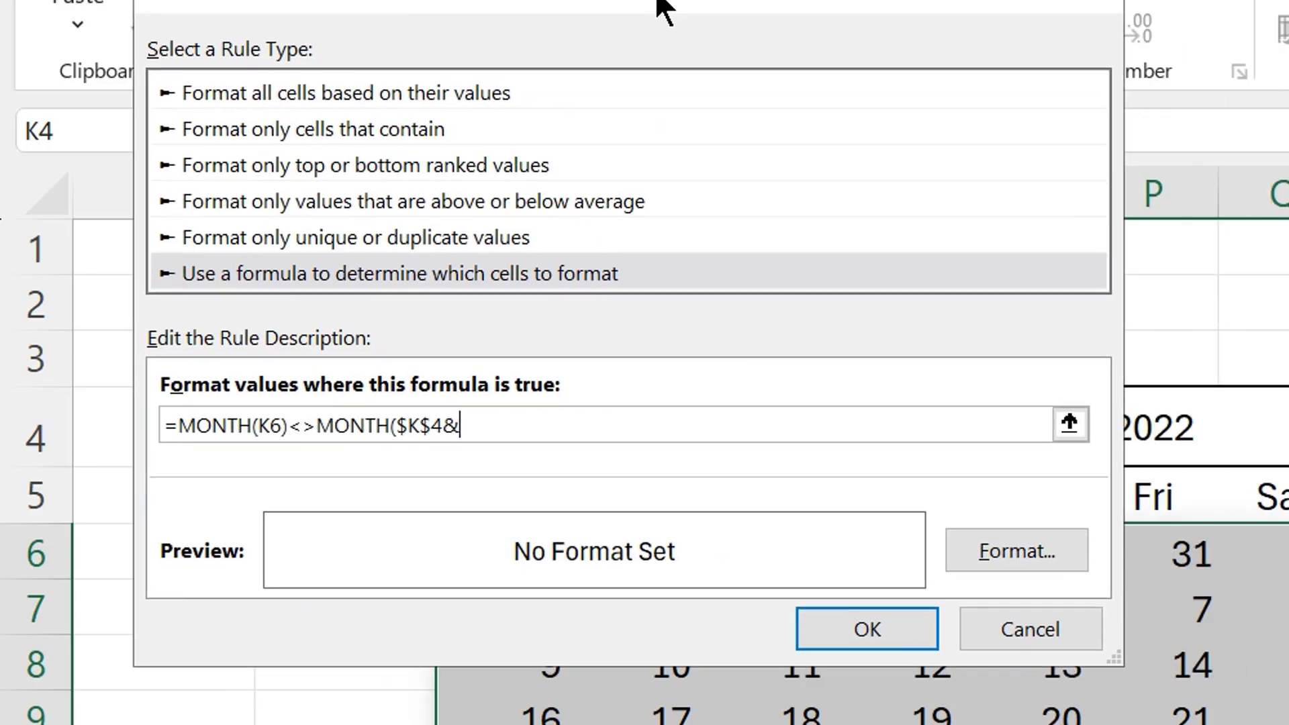
click(1198, 420)
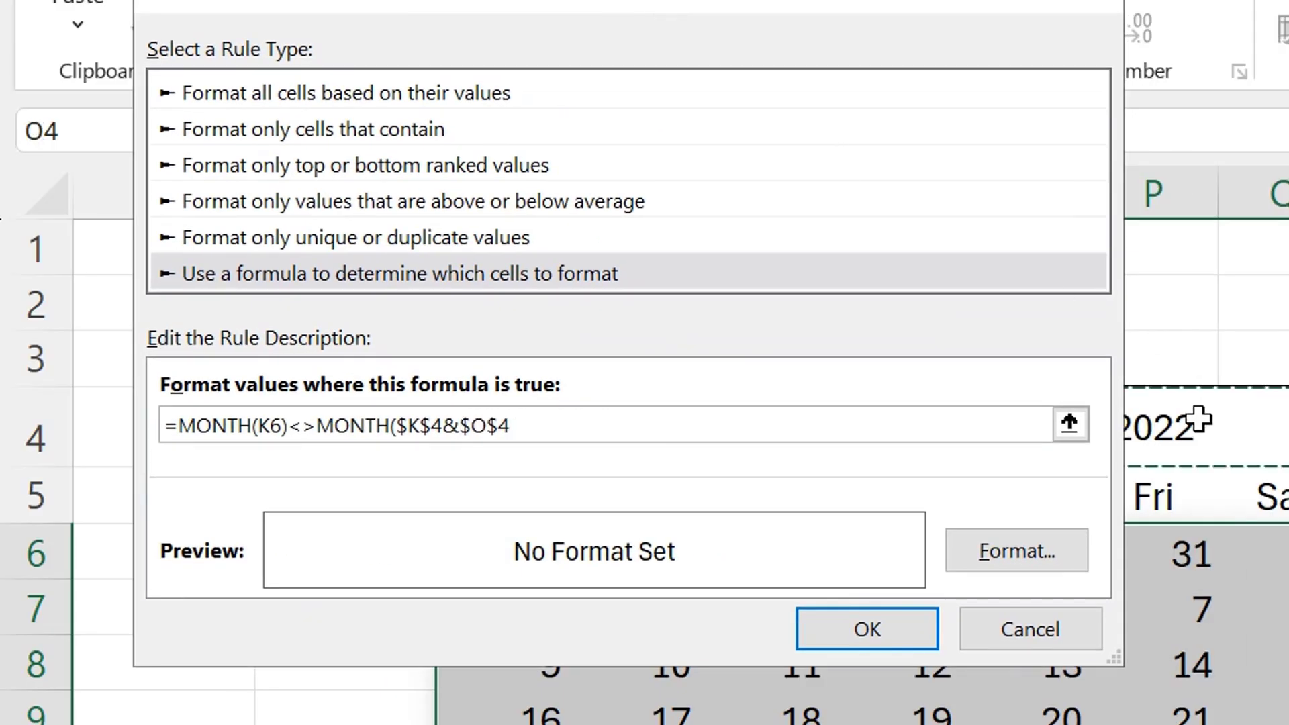
text())
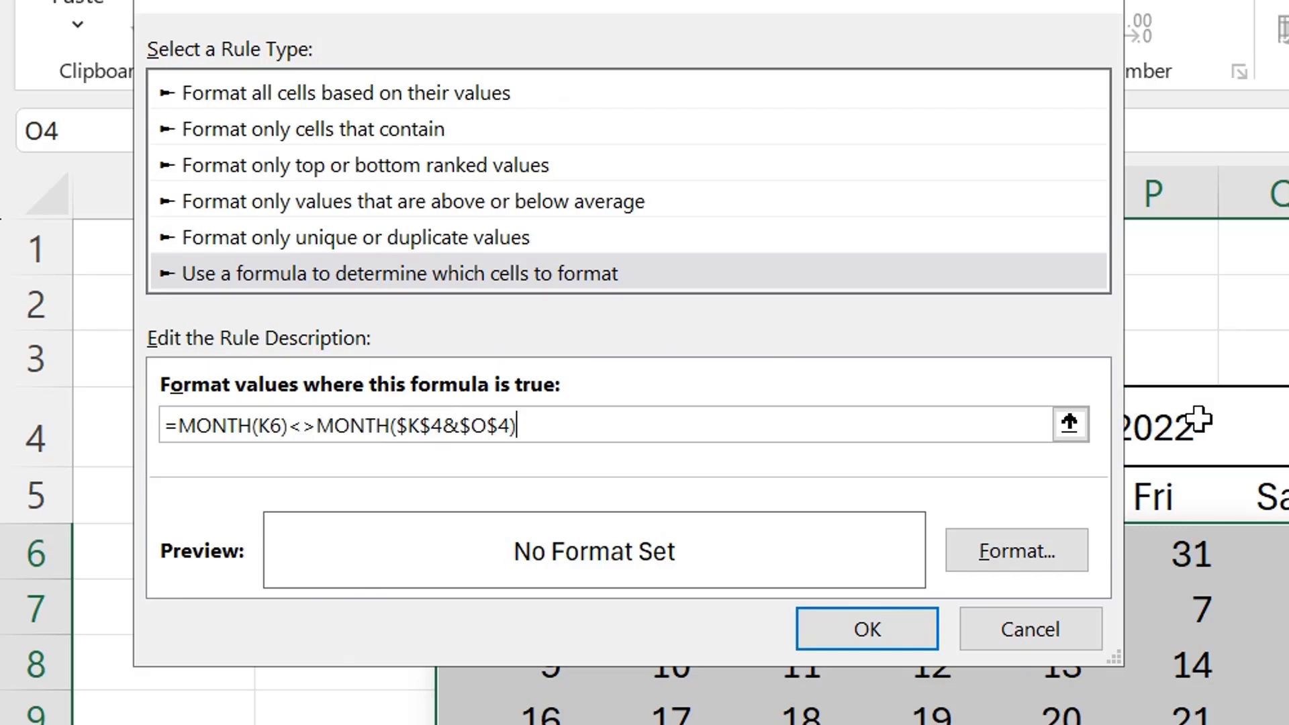
Step: Set the rule's font color to white and apply the rule to the calendar grid
click(1008, 541)
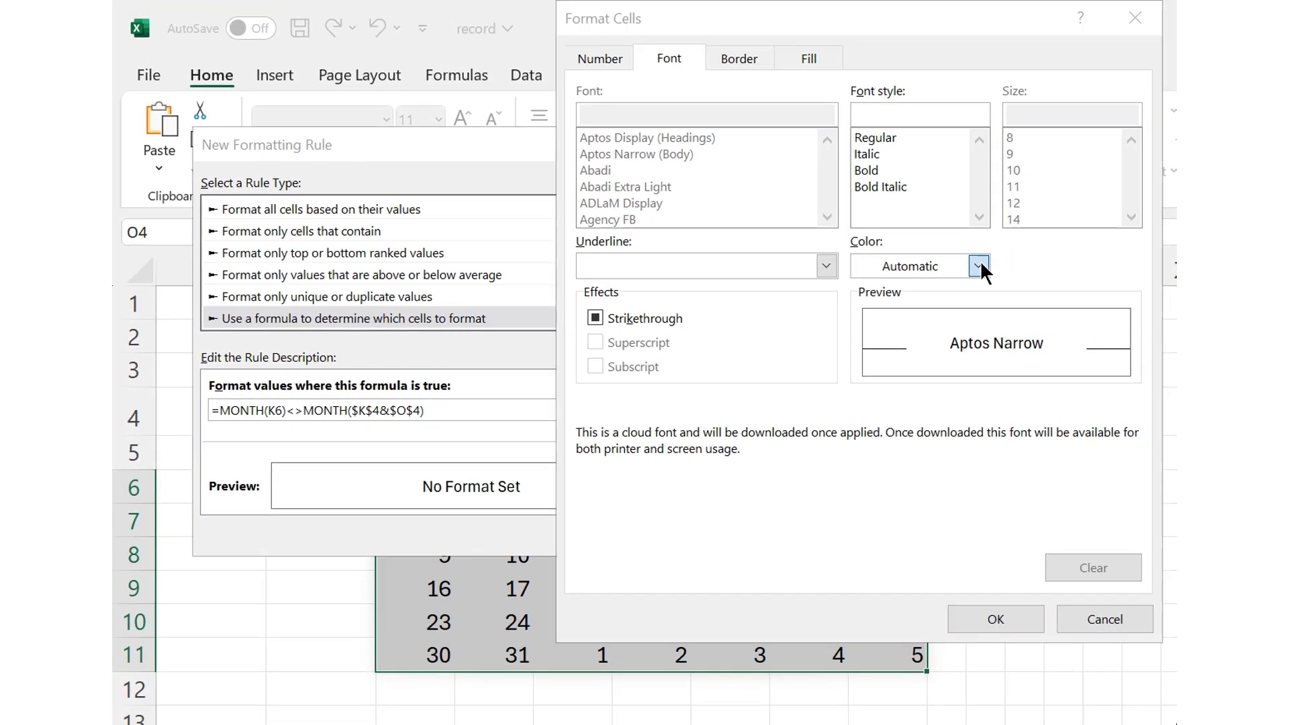
click(978, 266)
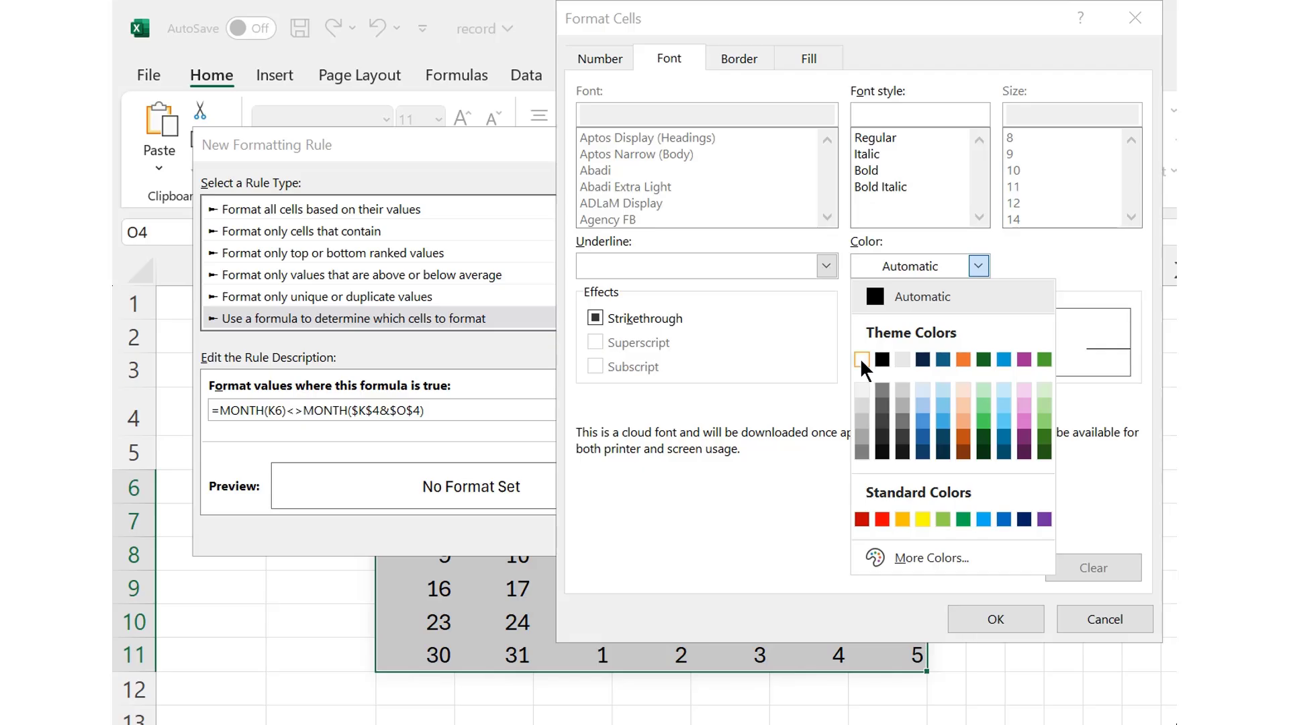
click(862, 359)
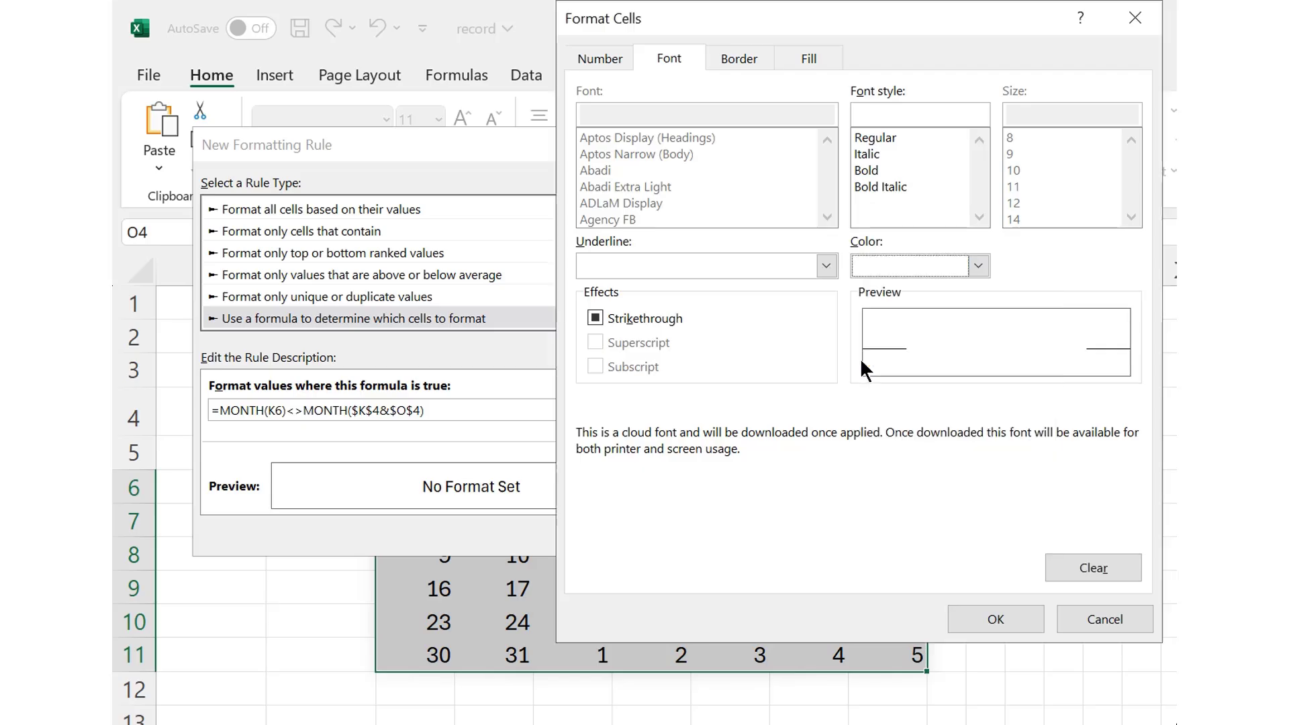
click(1013, 611)
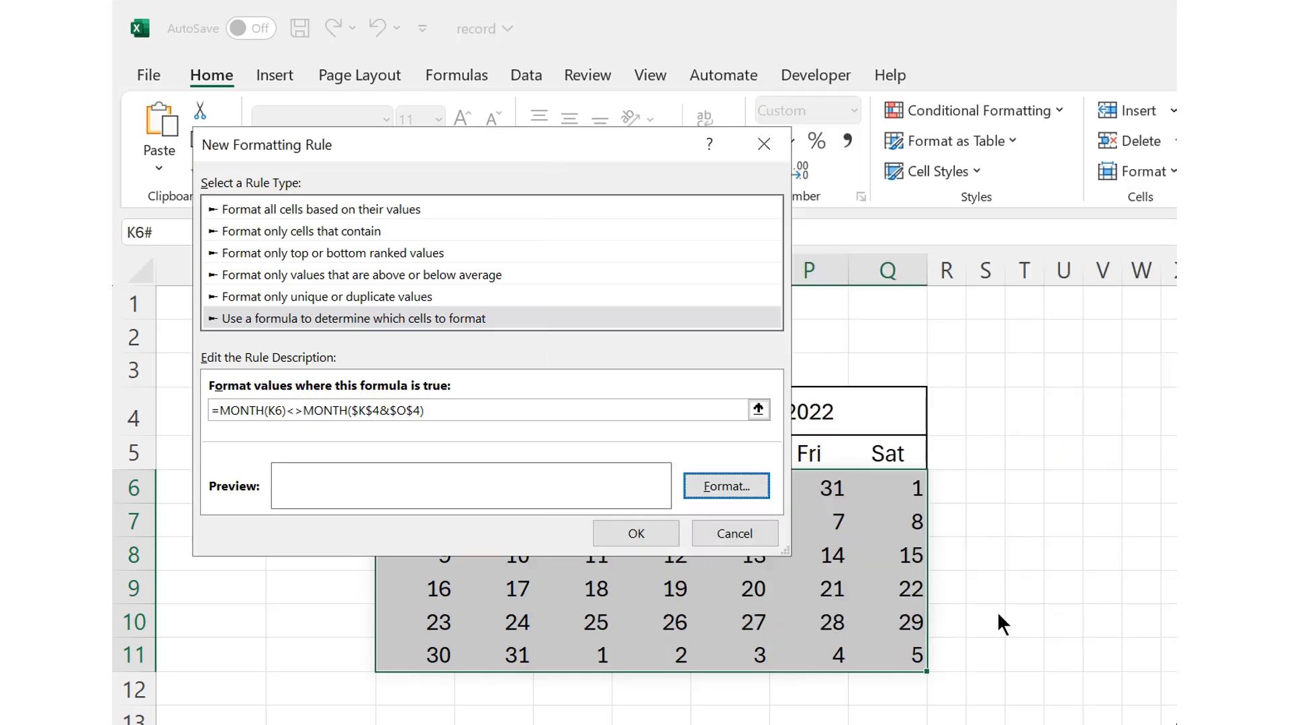
click(645, 533)
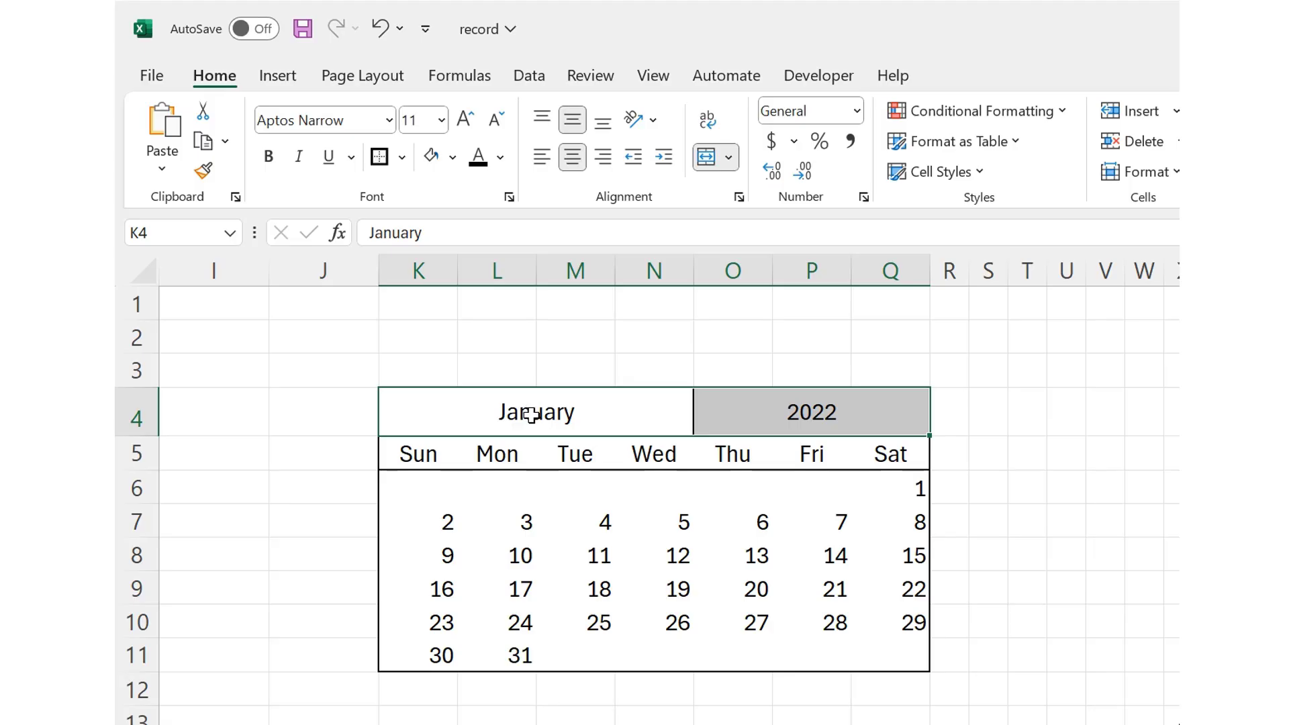
drag(529, 415, 748, 409)
drag(425, 495, 832, 495)
drag(574, 650, 883, 645)
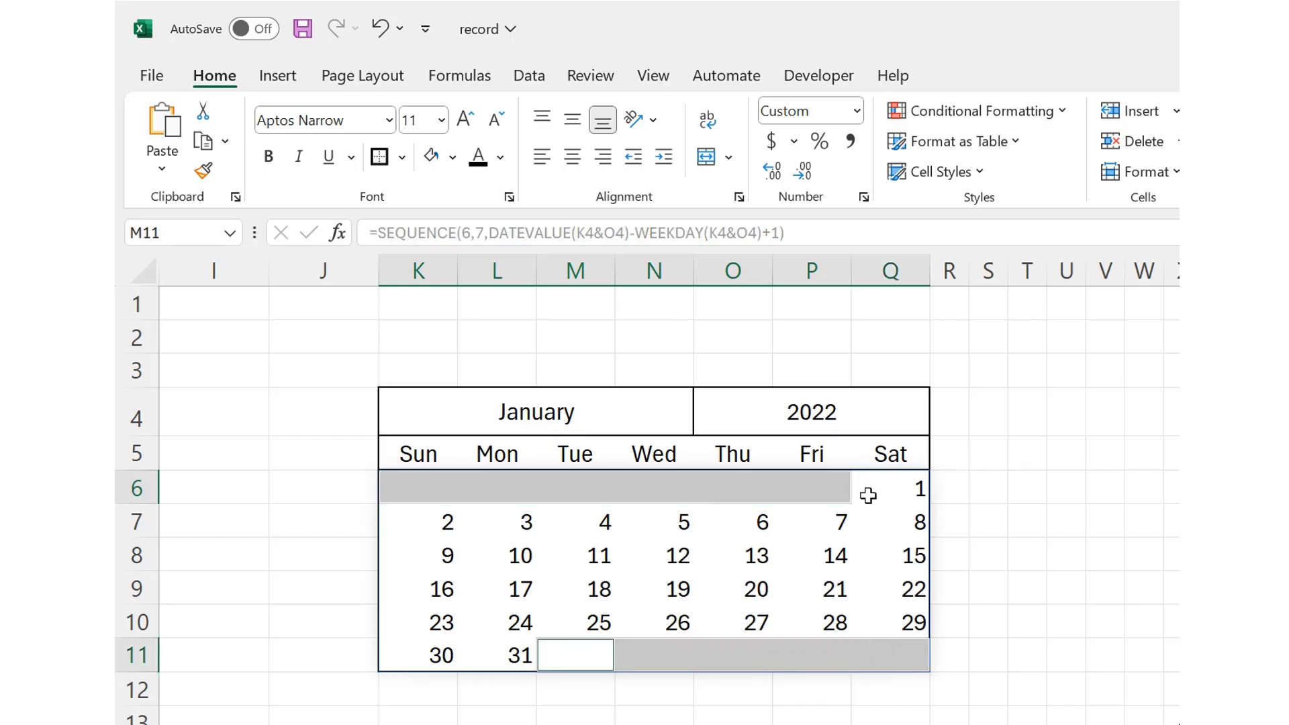
Step: Set the calendar's month heading to Feb and select the dates in K6:Q10
click(637, 402)
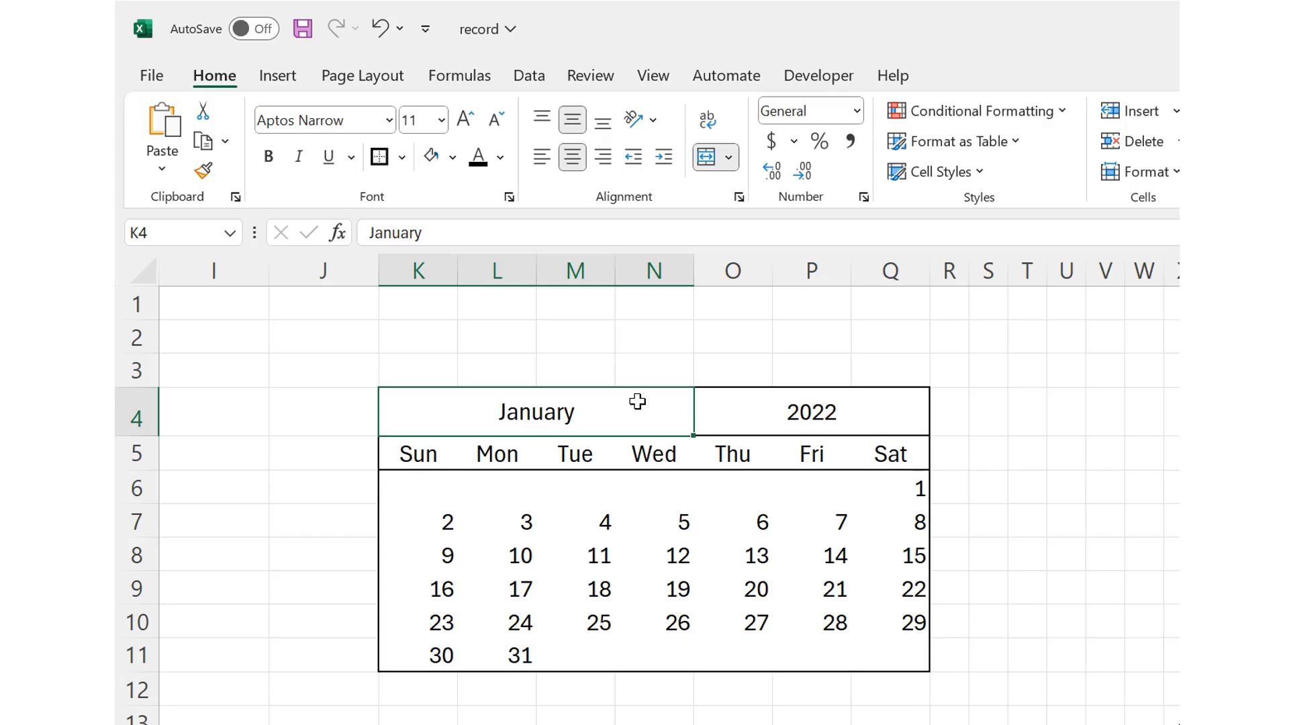
text(Feb)
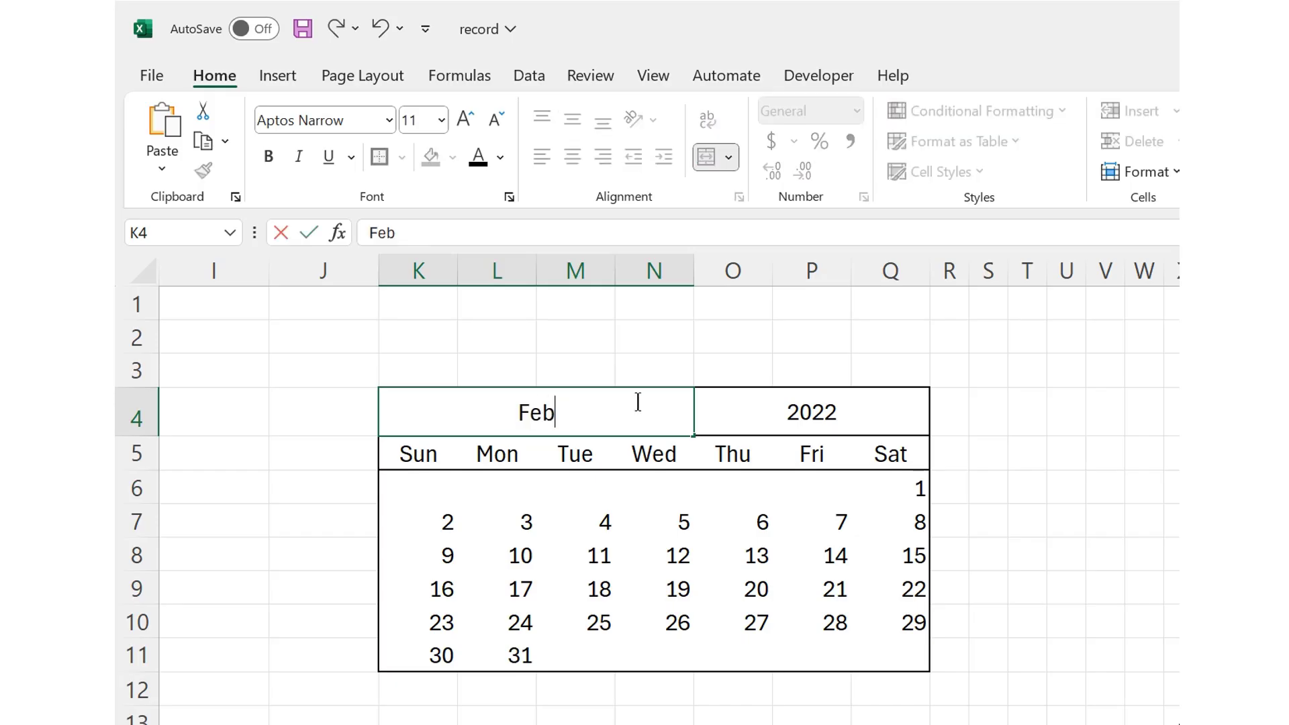
key(Return)
drag(426, 481, 874, 618)
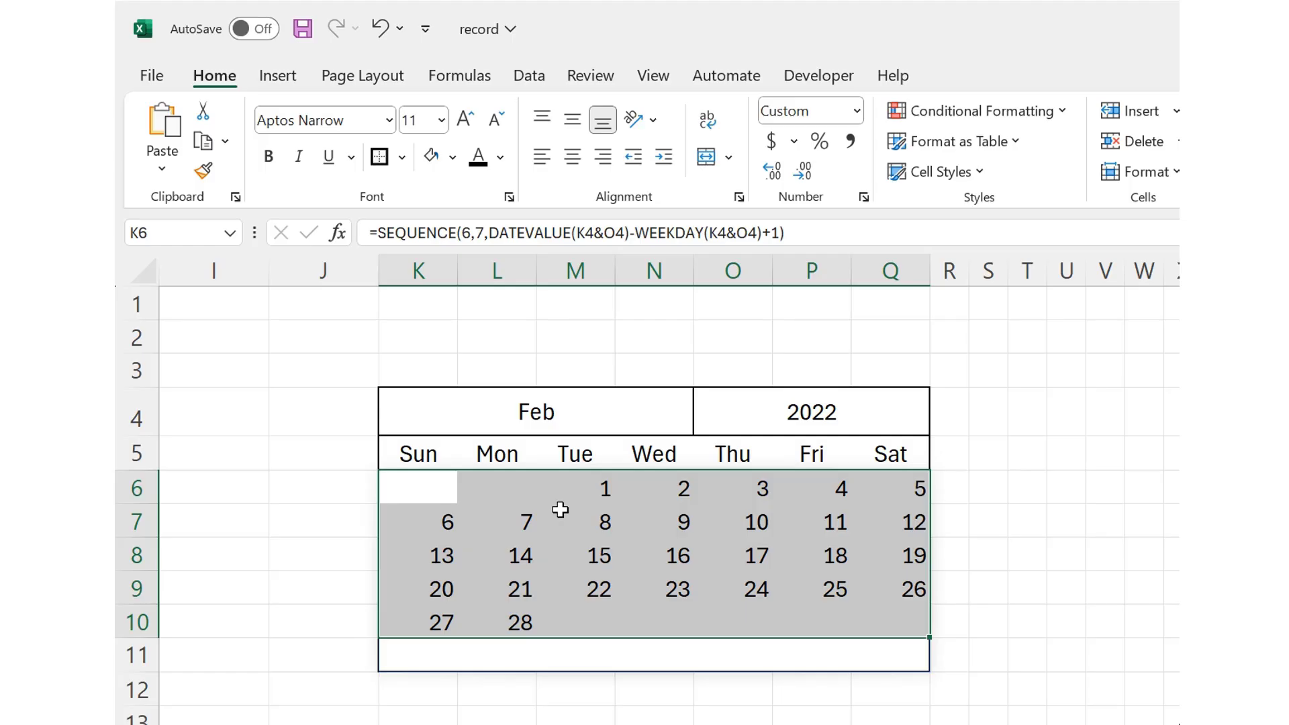
Step: Set the calendar's year heading to 2021
click(811, 412)
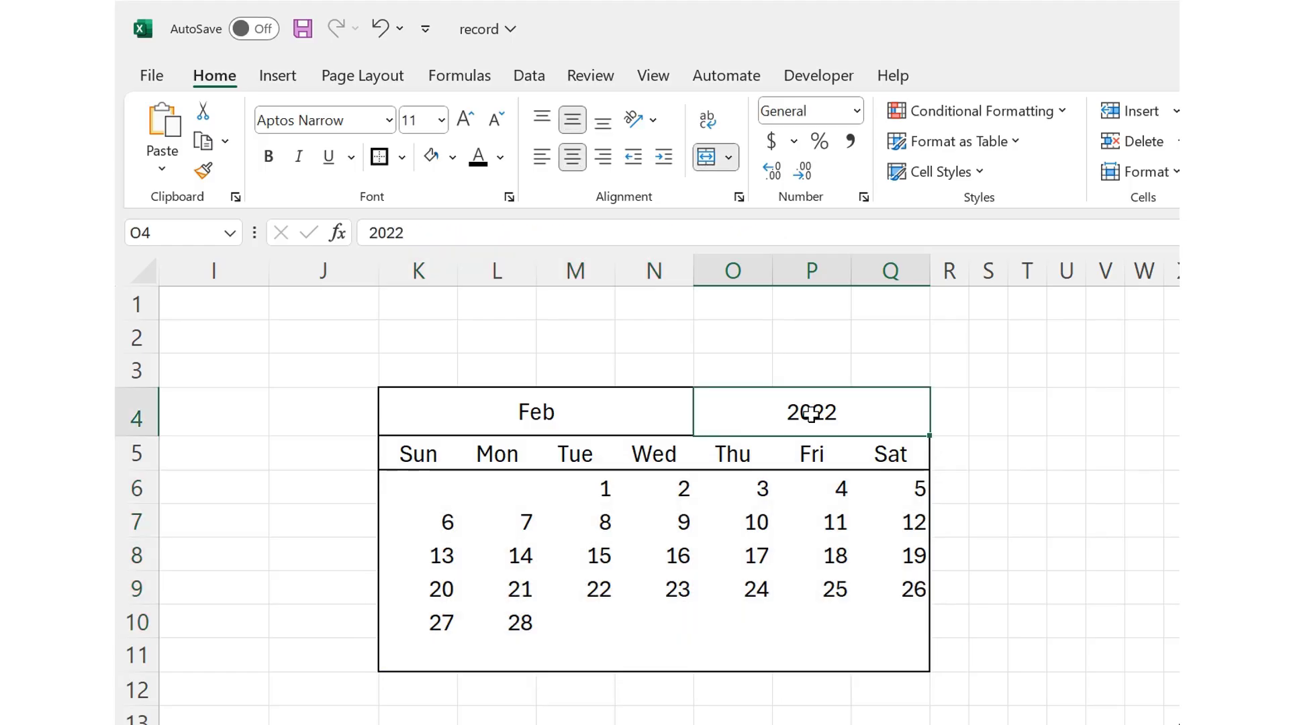
text(0)
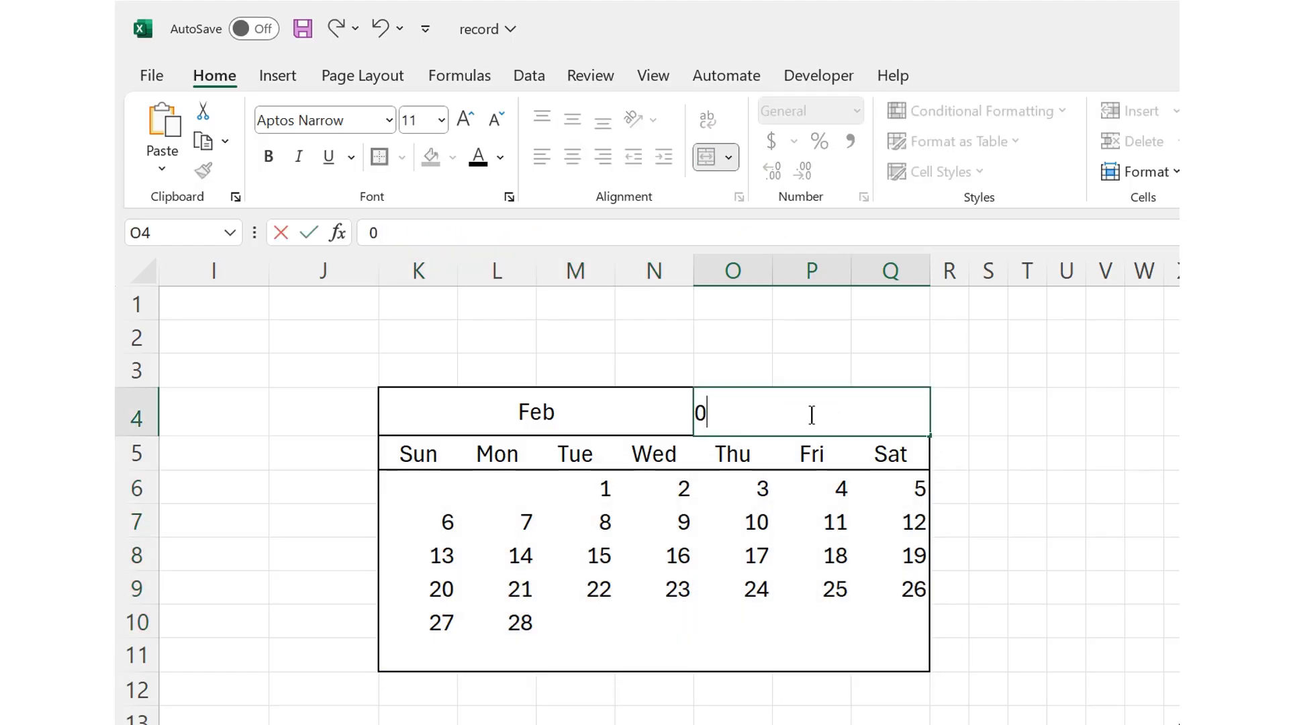
key(BackSpace)
text(202)
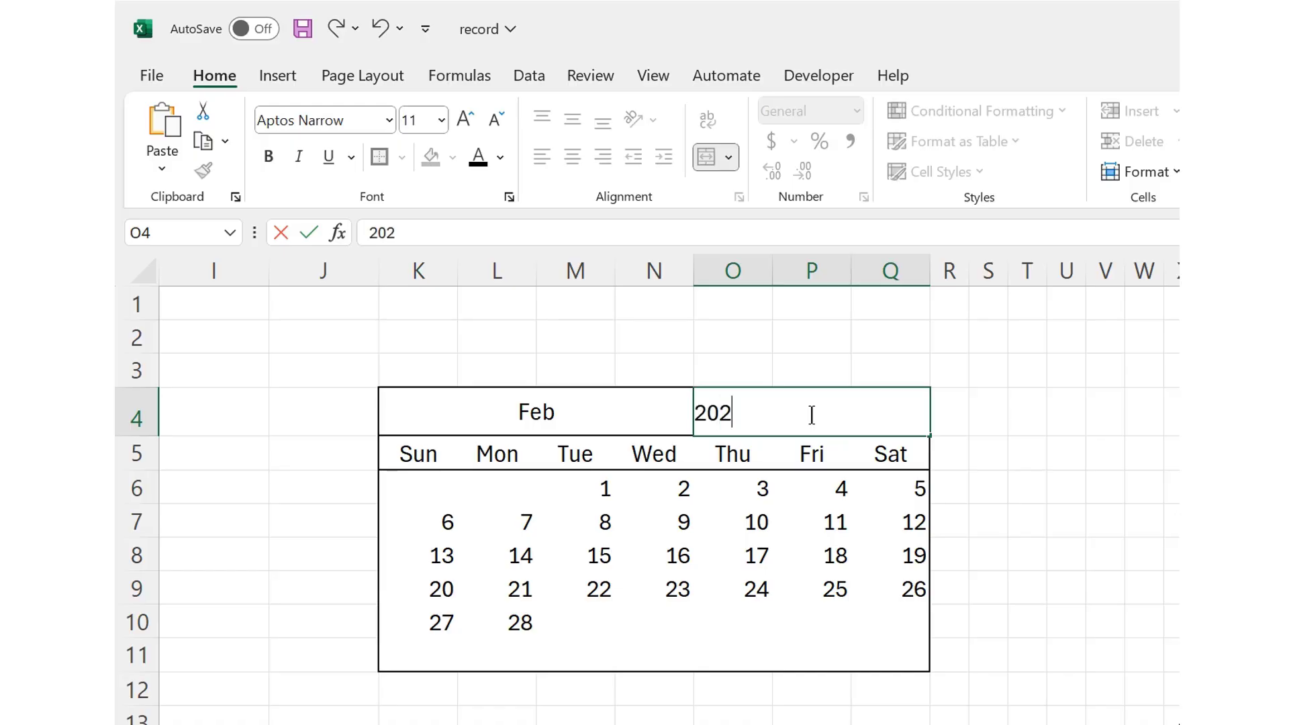
text(1)
key(Return)
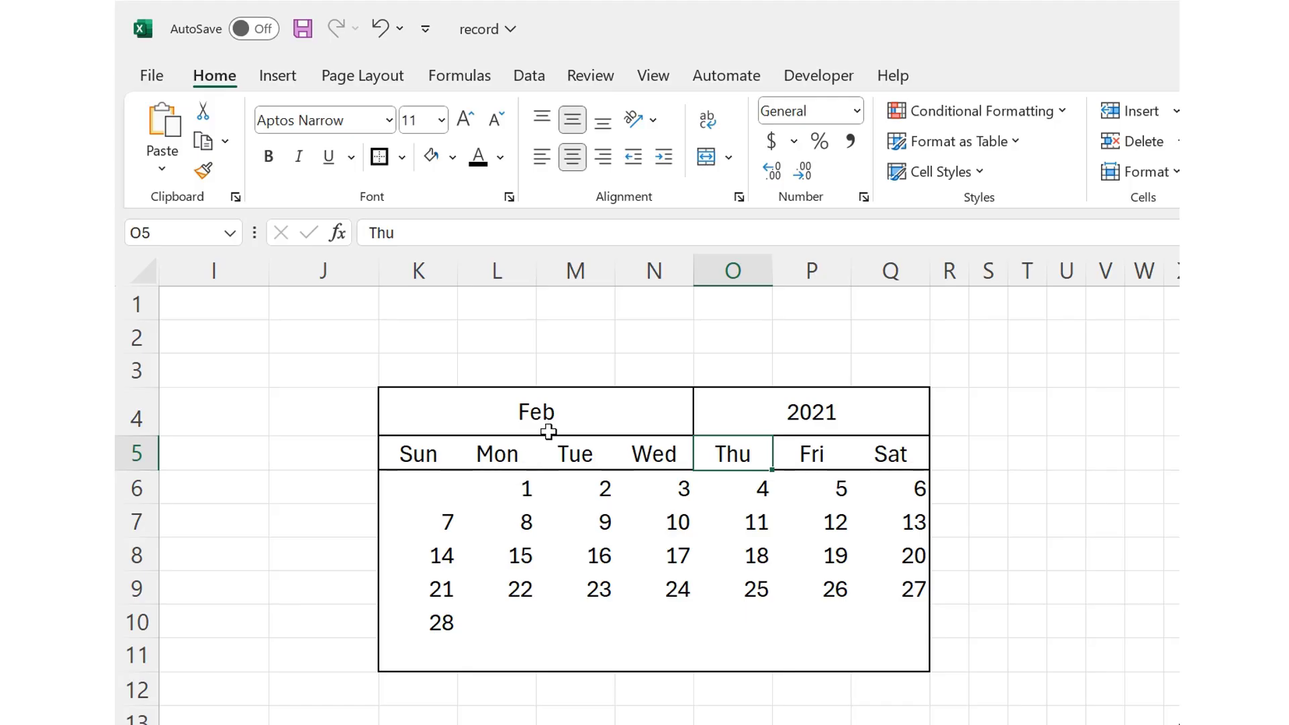
Step: Set the calendar's month heading to January
click(543, 411)
text(January)
key(Return)
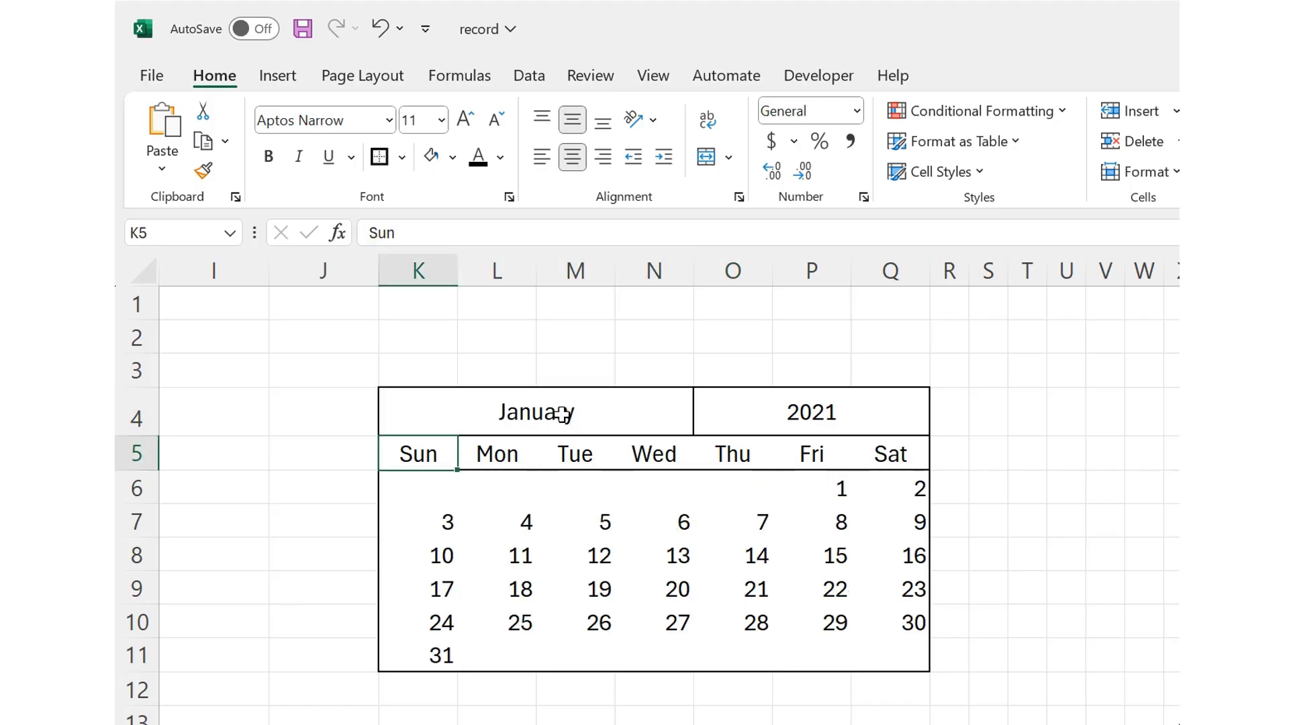
Step: Shorten the month name in the calendar heading to Jan
click(535, 411)
double_click(536, 411)
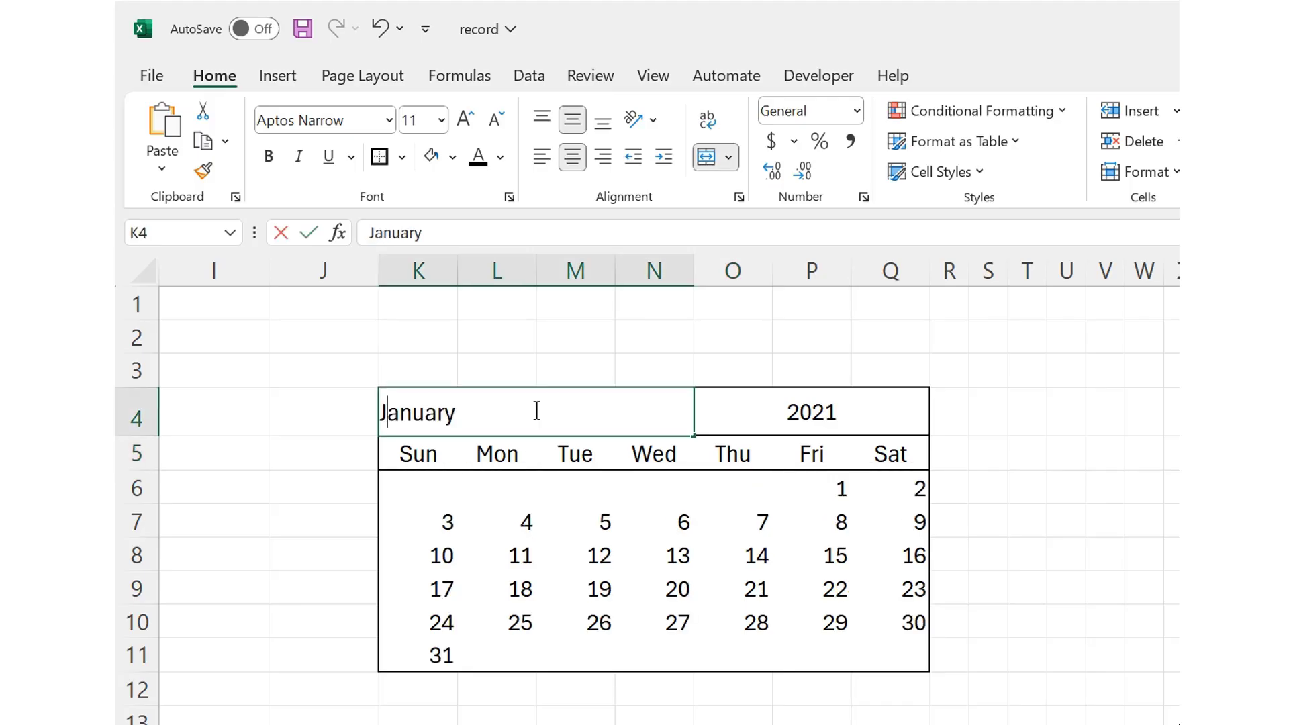
key(BackSpace)
key(BackSpace)
key(BackSpace)
key(BackSpace)
key(Return)
Step: Replace the calendar's month heading with the full month name April
click(535, 411)
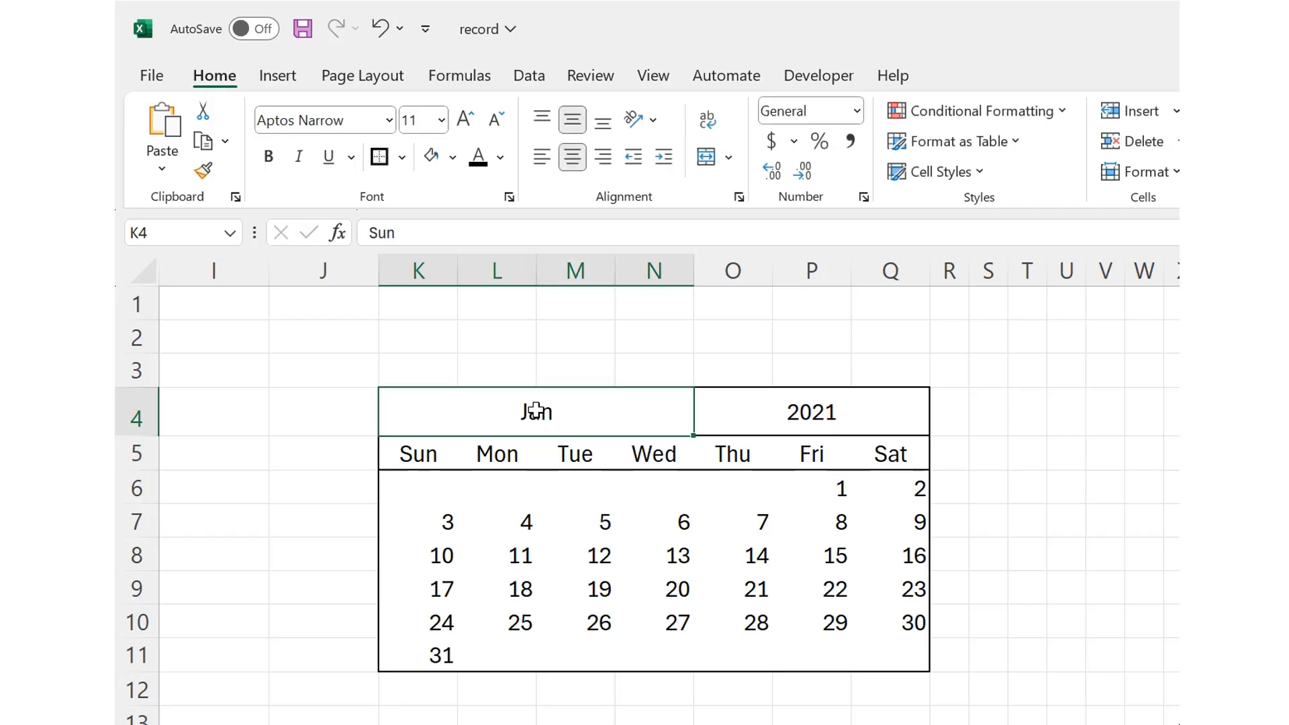
text(April)
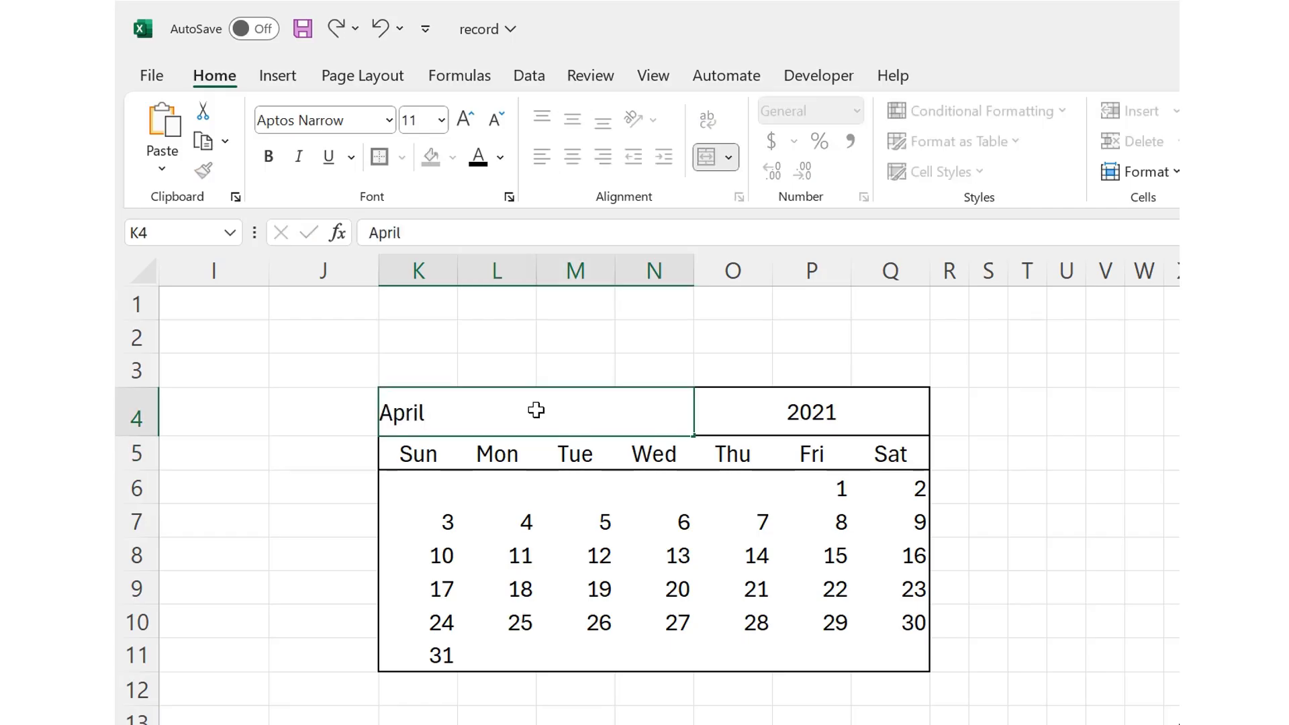
key(Up)
Step: Replace the full month name in the calendar heading with the abbreviation Apr
click(536, 411)
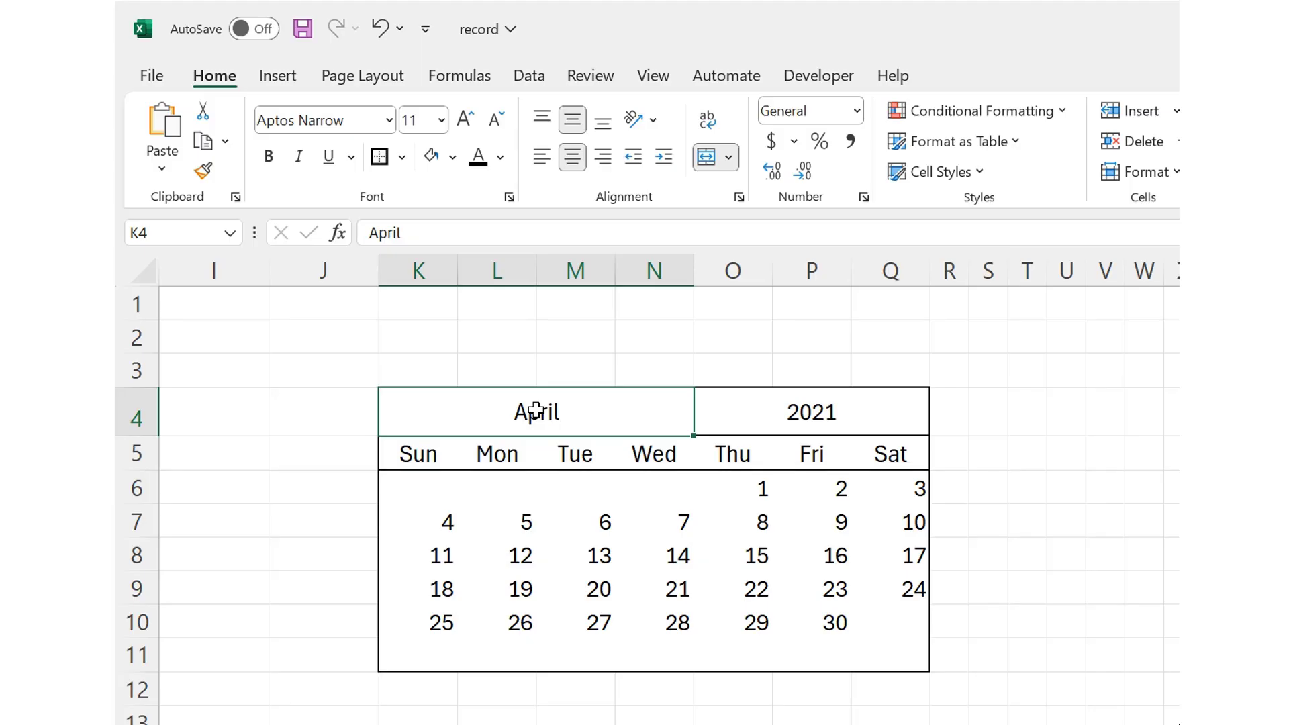
text(Apr)
key(Return)
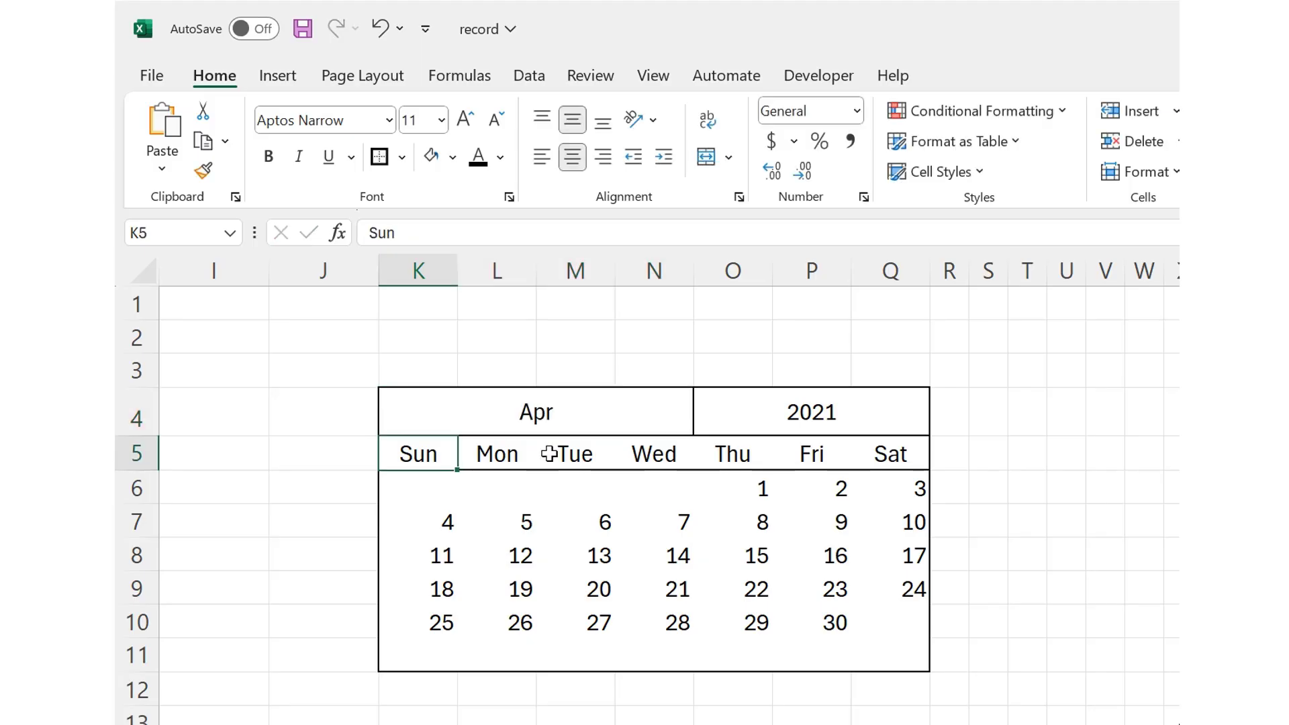
Step: Set the calendar's month heading to Jul and select the whole calendar, K4:Q11
click(546, 413)
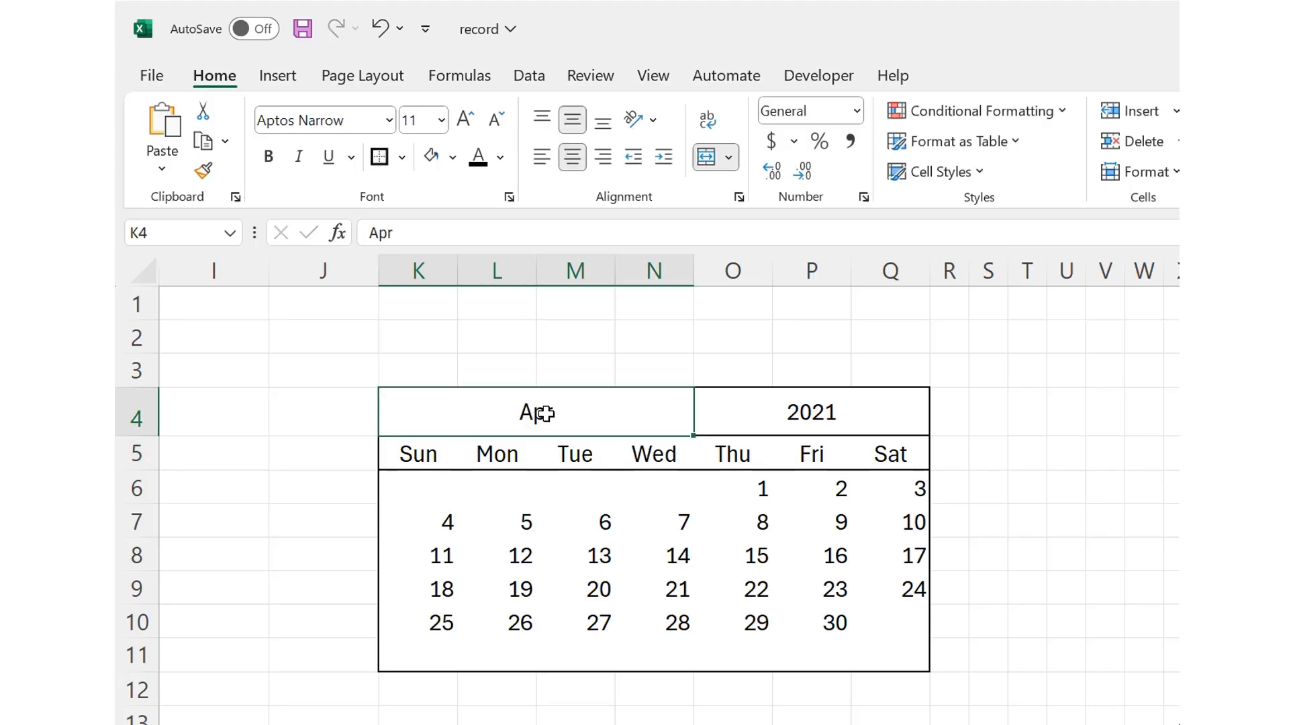
text(Jul)
key(Return)
click(406, 412)
drag(406, 411, 874, 647)
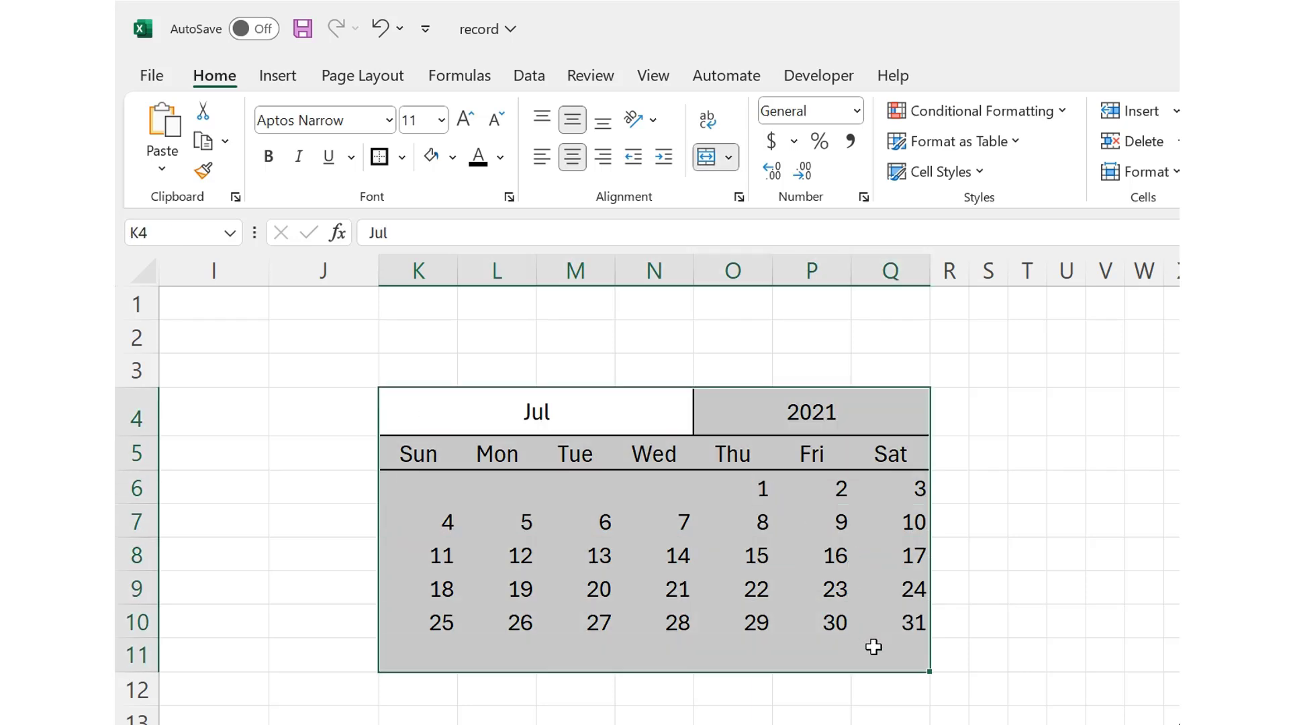